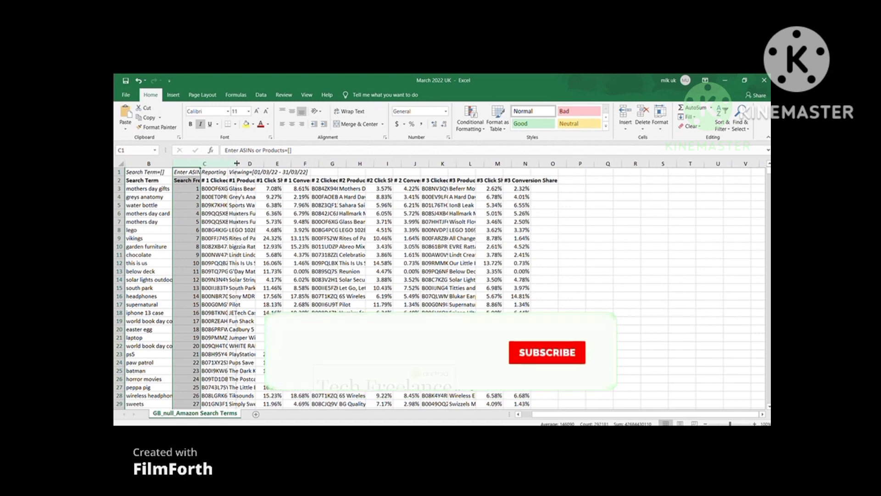
Step: Widen columns C to G so the Search Frequency Rank and #1 product headers are easier to read
left_click_drag(221, 164, 237, 164)
left_click(251, 164)
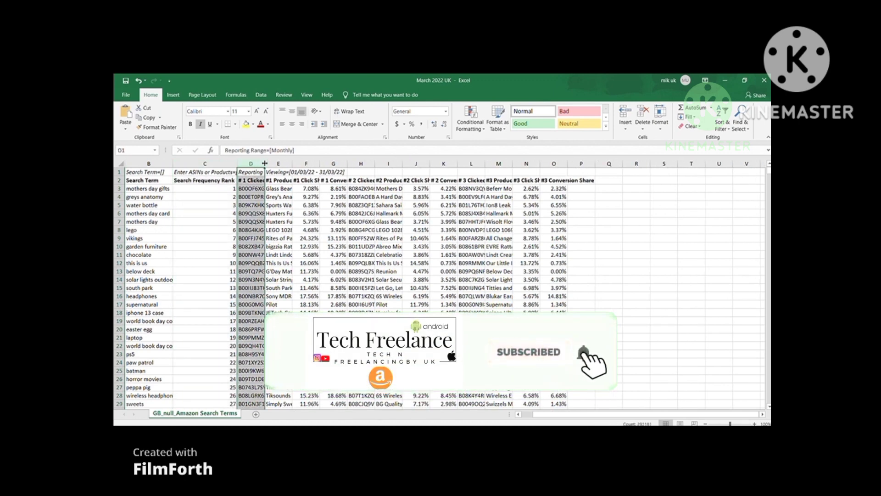
left_click_drag(264, 163, 617, 163)
left_click(294, 163)
left_click(327, 163)
left_click(372, 164)
Step: Widen the #2 and #3 product columns, H to O, including enough width for the #3 Conversion Share header
left_click(417, 164)
left_click(459, 163)
left_click(494, 164)
left_click(532, 164)
left_click(597, 164)
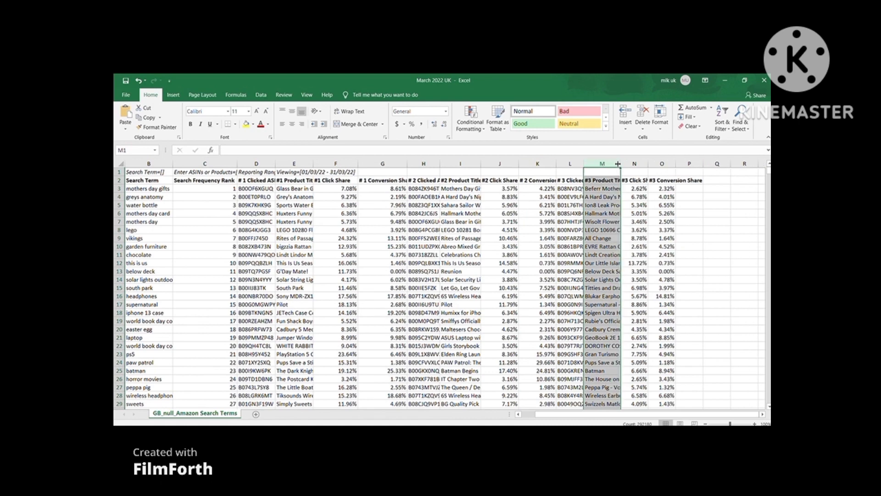
left_click(661, 163)
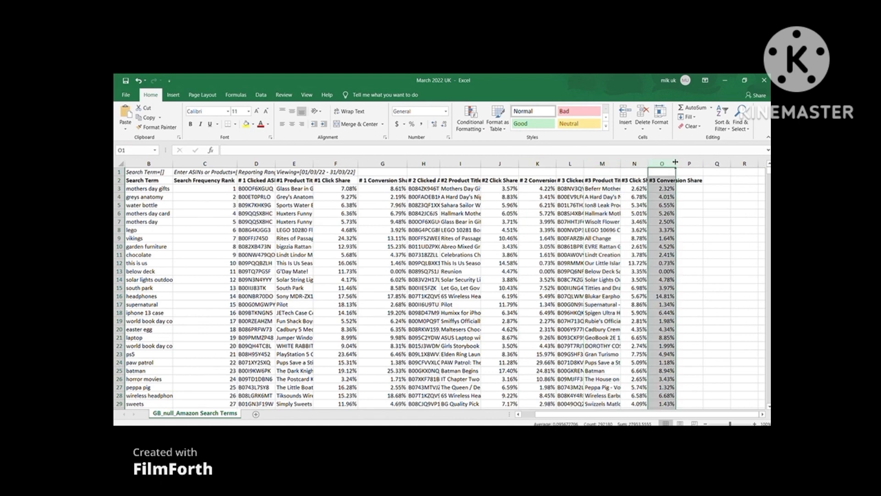
left_click_drag(675, 164, 702, 174)
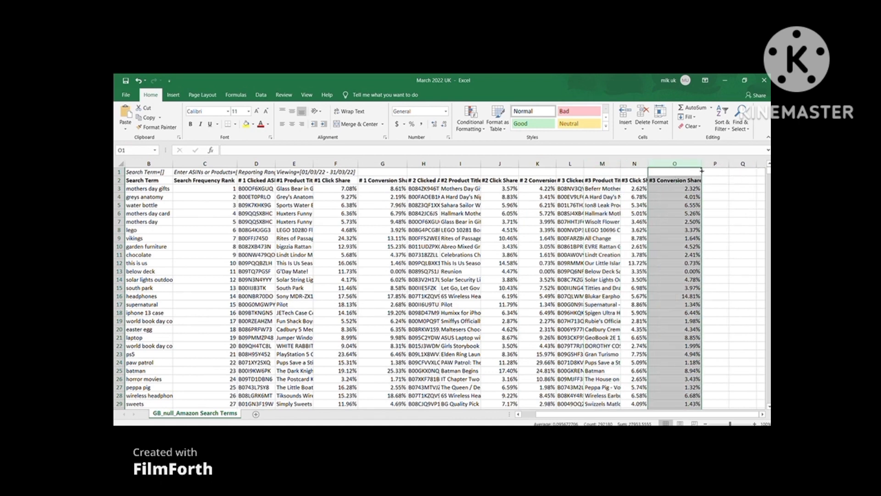
left_click(687, 175)
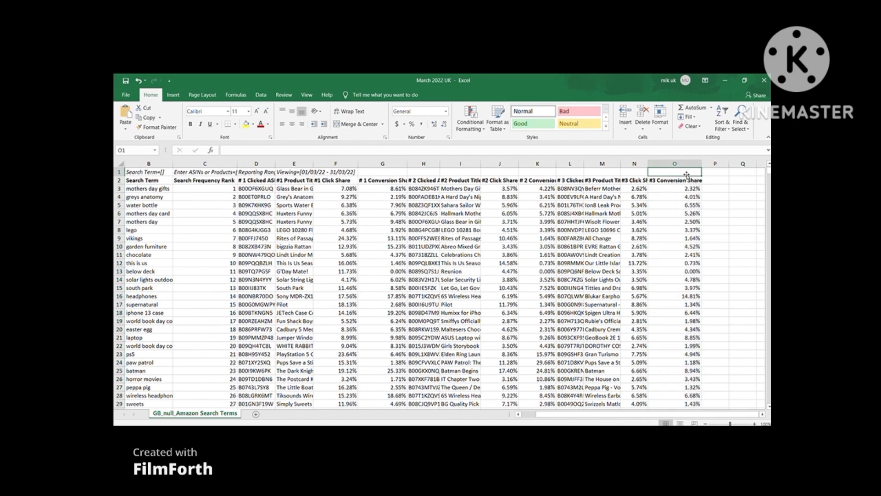
Step: Hide the #1 Clicked ASIN and #1 Click Share columns, D and F
left_click(256, 164)
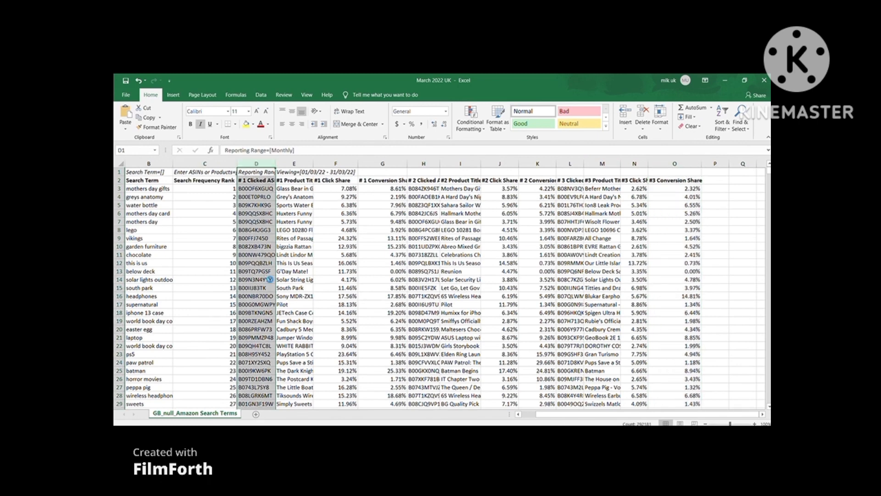
key("ctrl+minus")
left_click(292, 164)
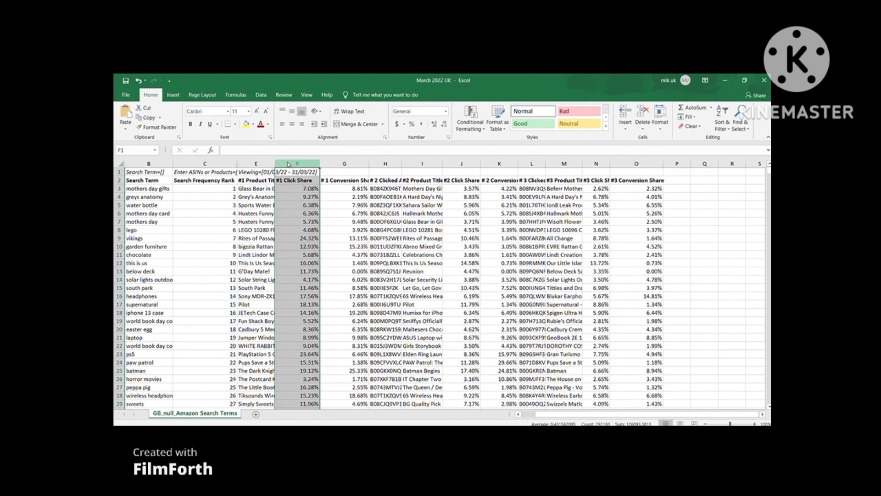
key("ctrl+0")
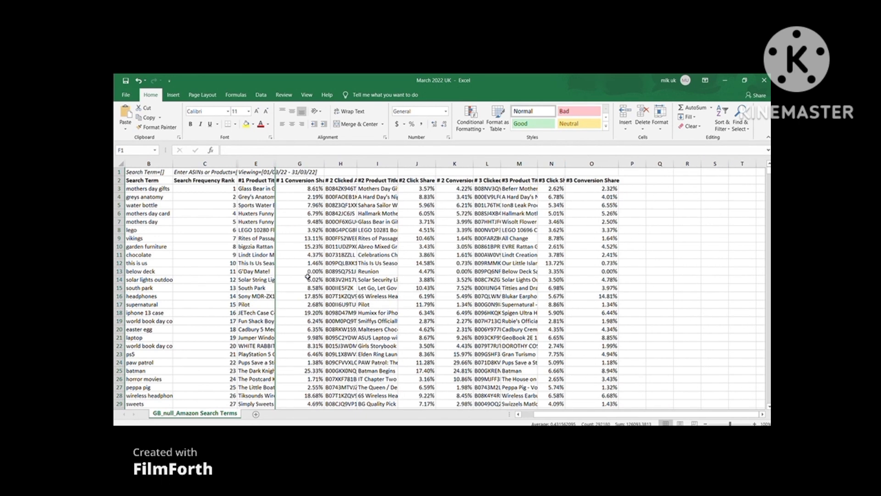
Step: Hide the #2 Clicked ASIN and #2 Click Share columns, H and J
left_click(341, 164)
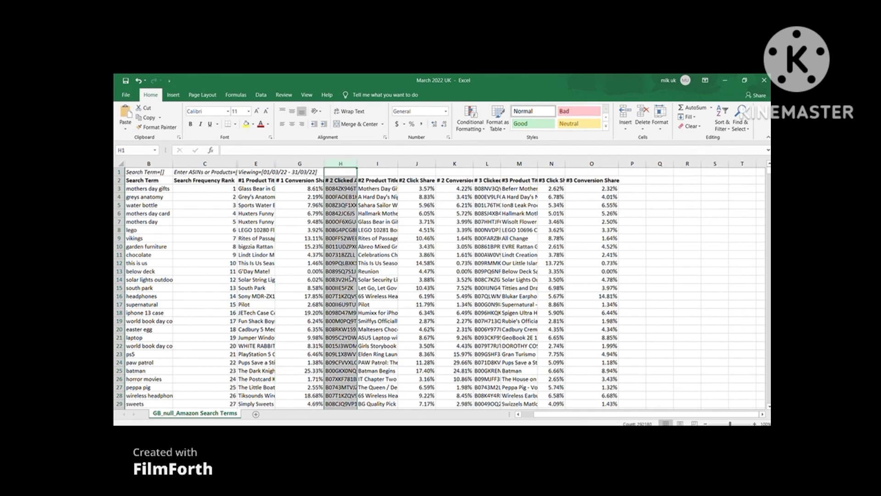
key("ctrl+0")
left_click(384, 164)
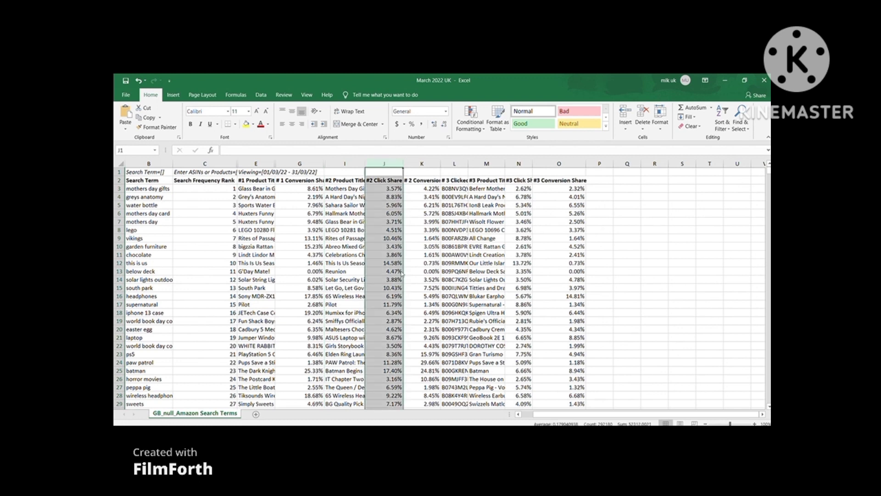
key("ctrl+0")
Step: Hide the #3 Clicked ASIN and #3 Click Share columns, L and N
left_click(415, 164)
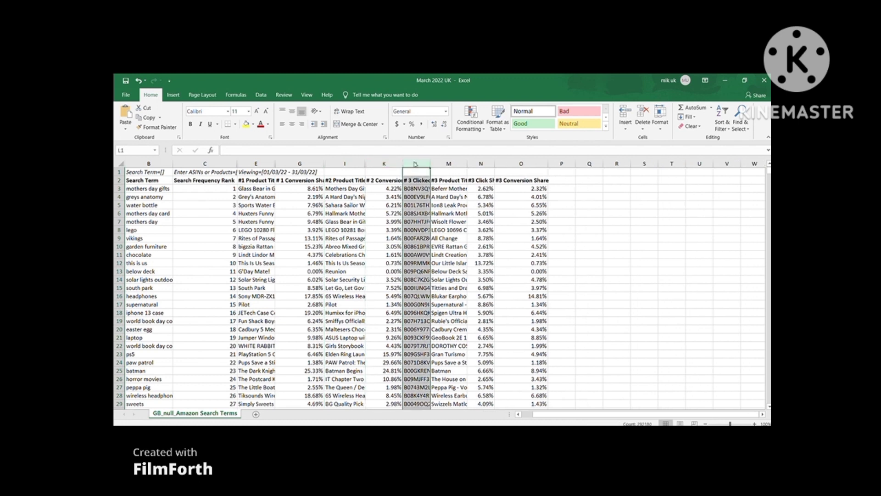
key("ctrl+0")
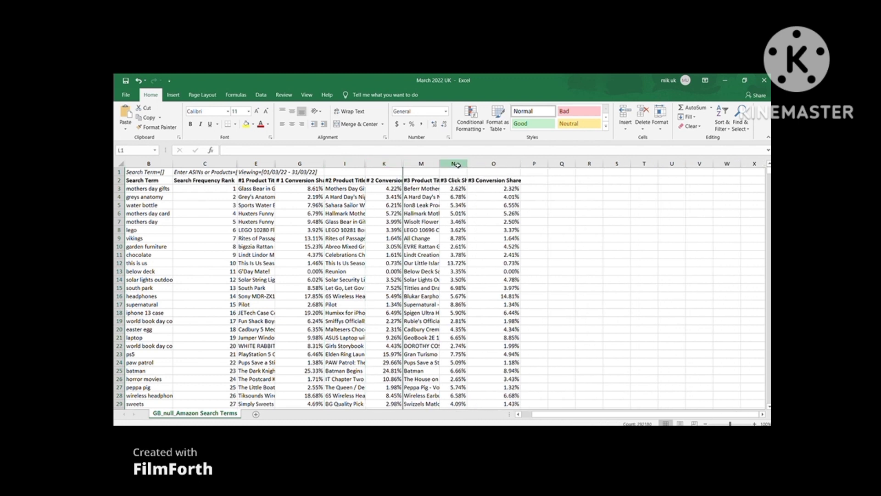
left_click(457, 164)
key("ctrl+0")
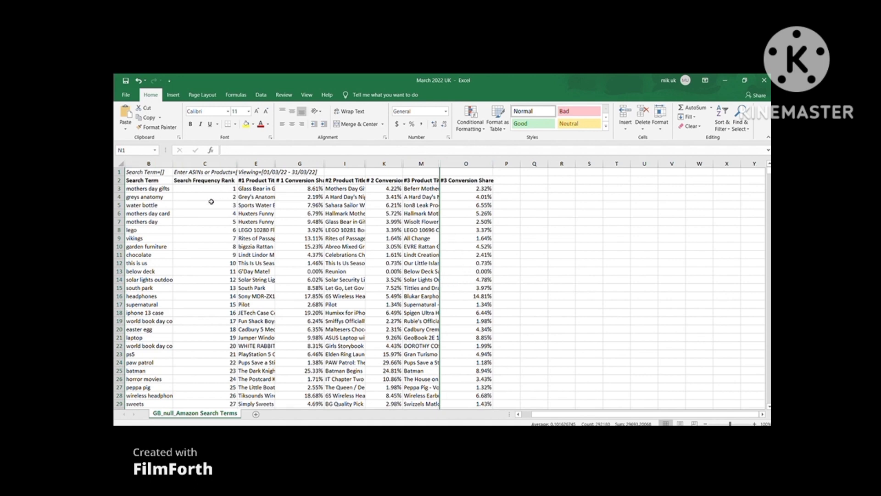
Step: Widen the #1 Product Title, #1 Conversion Share and #2 Product Title columns to show their full headers
left_click(192, 164)
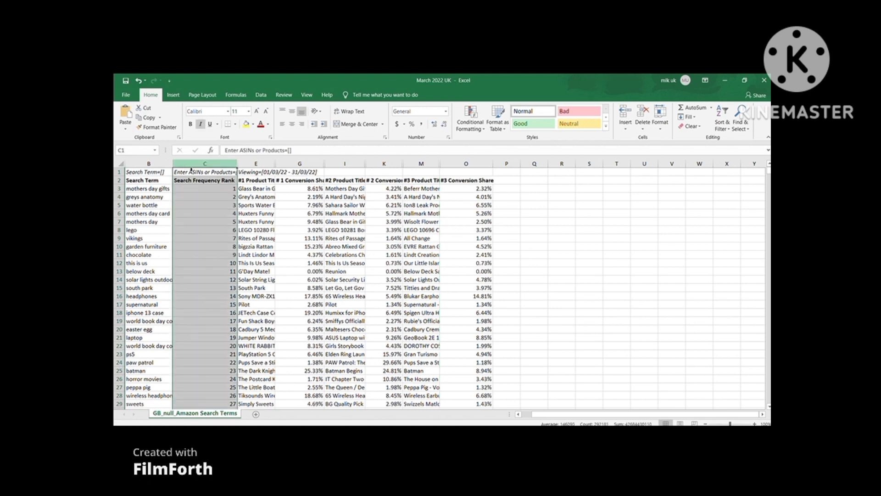
left_click(269, 164)
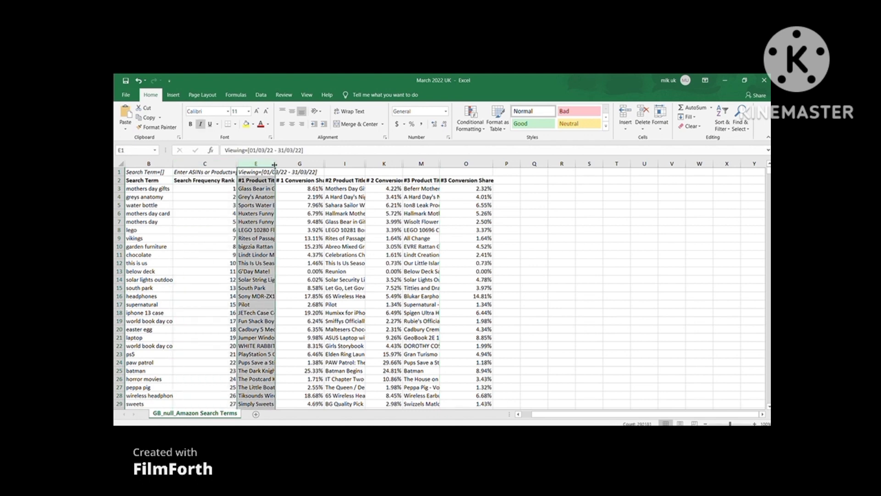
left_click_drag(274, 164, 402, 163)
left_click(330, 164)
left_click(371, 164)
left_click(361, 165)
left_click(380, 165)
Step: Widen the #2 Conversion Share and #3 Product Title columns to show their full headers
left_click(428, 168)
left_click(429, 164)
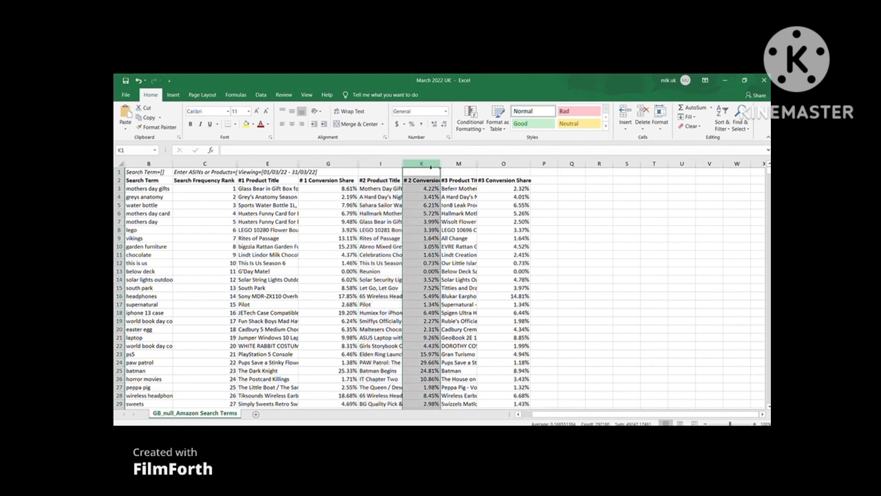
left_click_drag(440, 164, 509, 164)
left_click(480, 163)
left_click(523, 165)
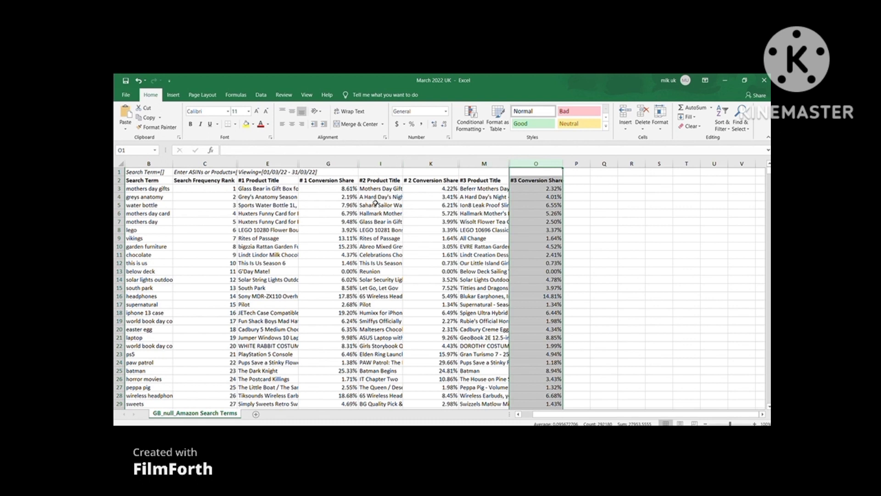
Step: Insert a blank column before #1 Product Title, and widen it and the Search Frequency Rank column
left_click(277, 165)
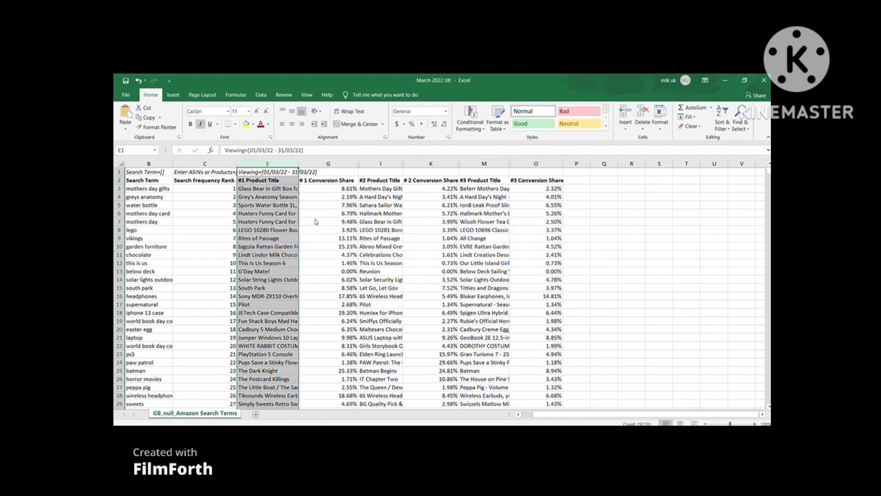
key("ctrl+shift+equal")
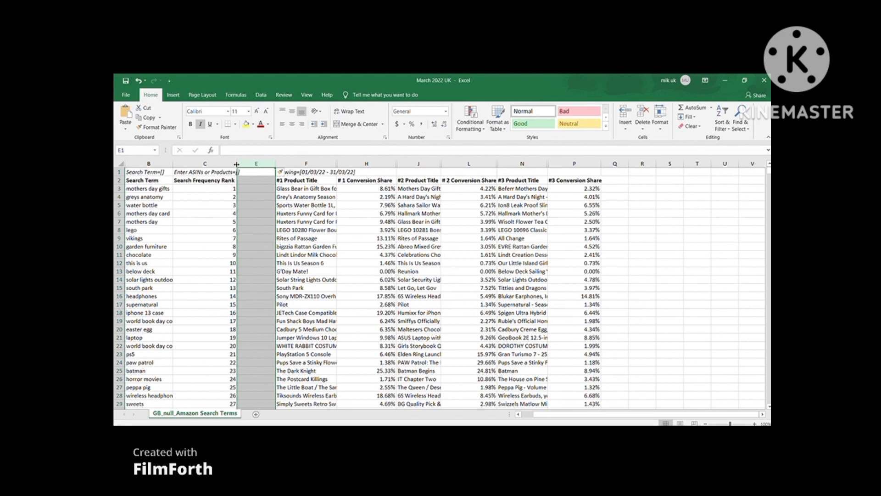
left_click_drag(236, 164, 247, 164)
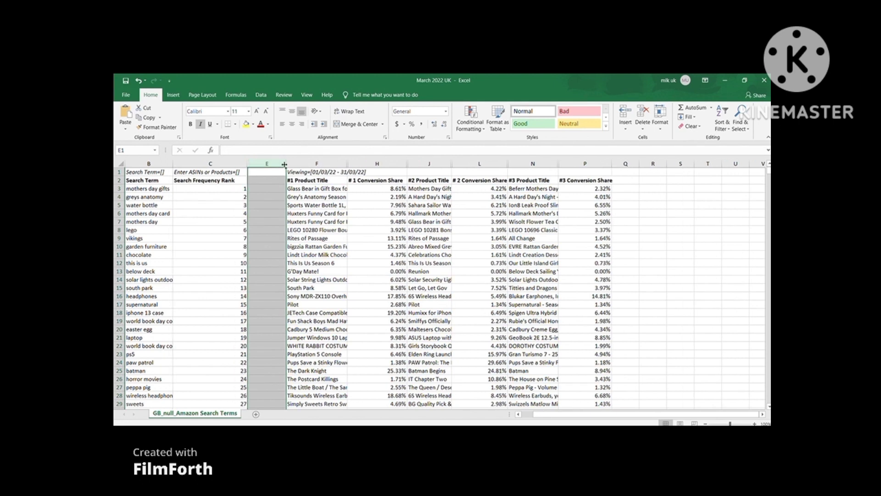
left_click_drag(305, 165, 305, 165)
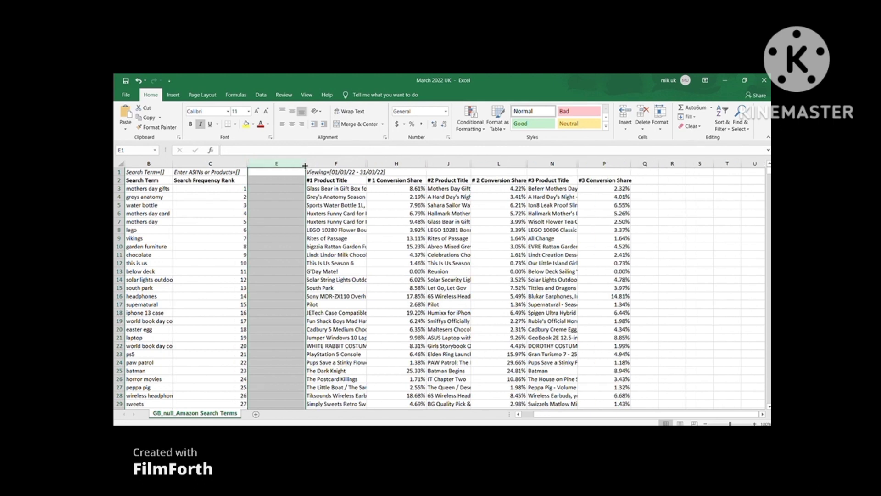
Step: Enter the formula =F2&" "&J2&" "&N2 in cell E2 to combine the three product titles
left_click(270, 179)
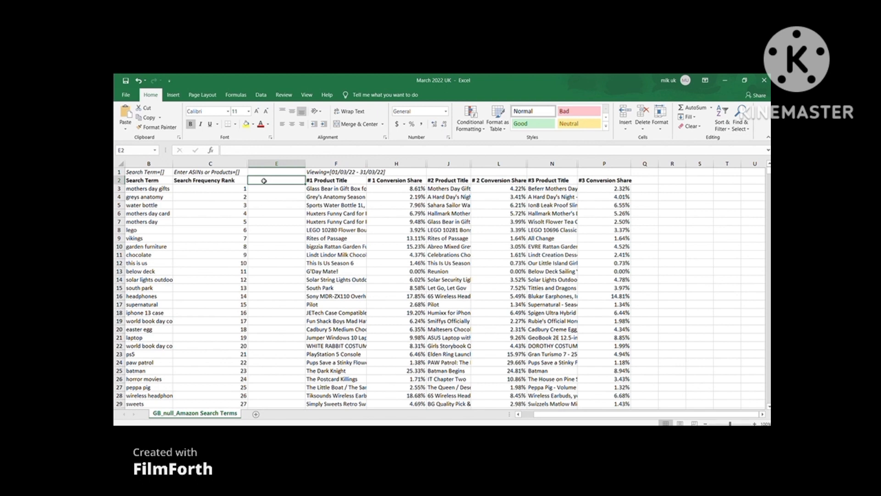
type("PRODUCT TITLE")
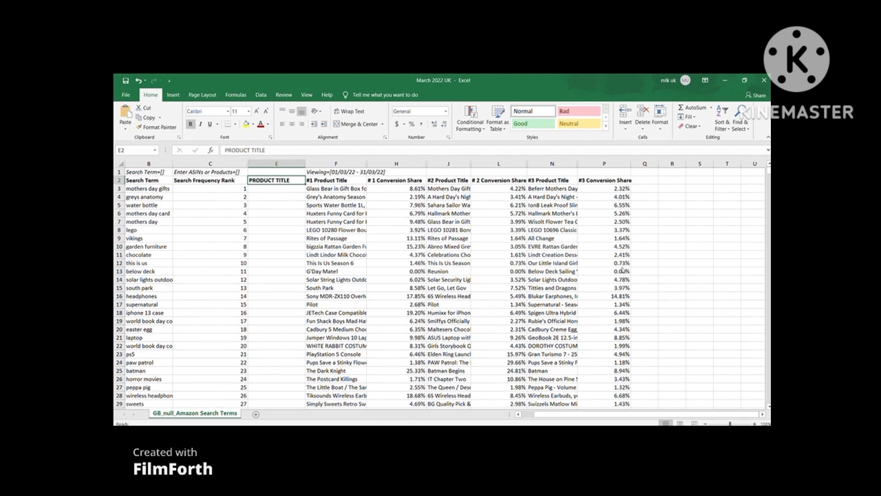
key("ctrl+v")
left_click(293, 192)
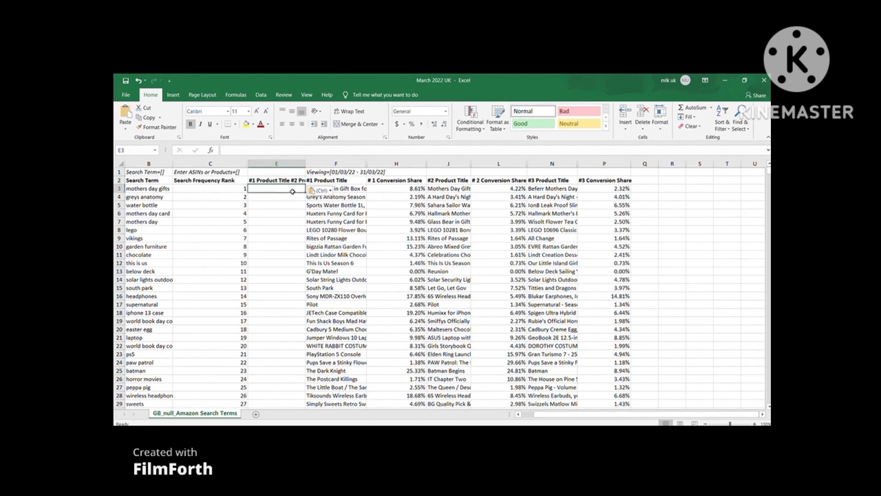
left_click(295, 182)
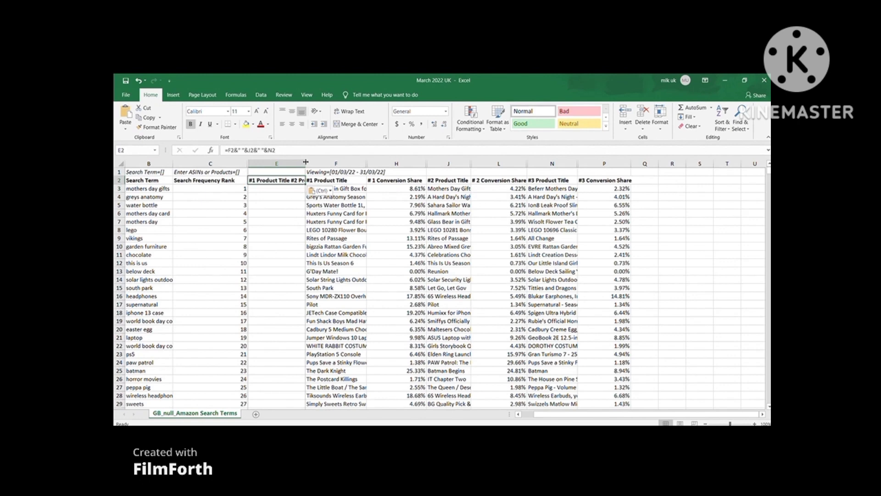
Step: Widen column E to fit the combined header and fill the E2 formula down through all data rows
left_click_drag(337, 162, 384, 164)
left_click(350, 189)
left_click(368, 180)
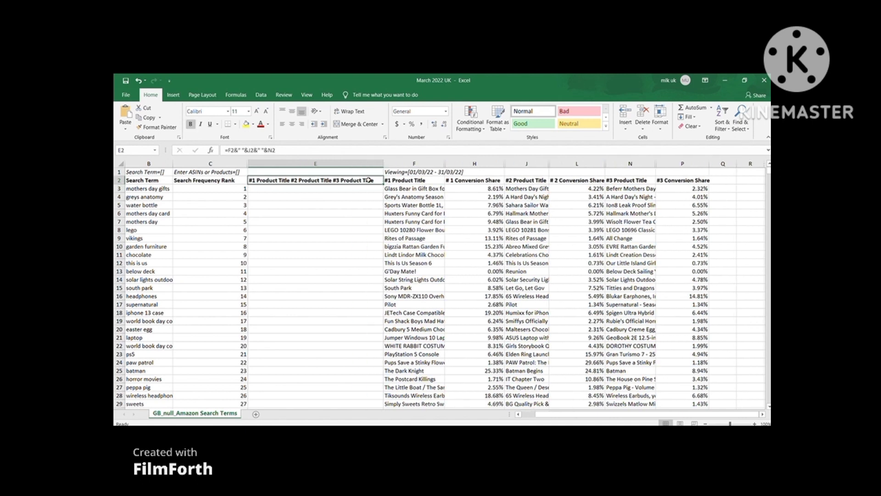
double_click(381, 183)
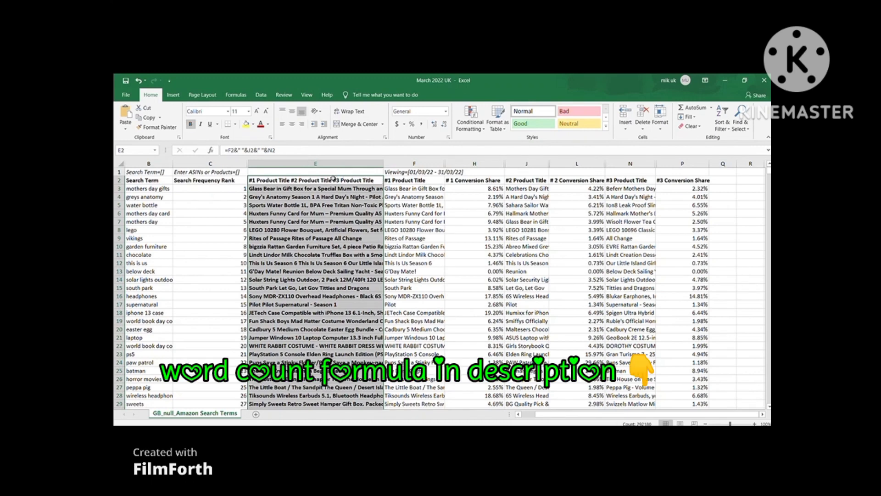
Step: Remove bold from the combined titles in column E and make only header cell E2 bold
left_click(192, 125)
left_click(329, 179)
left_click(191, 124)
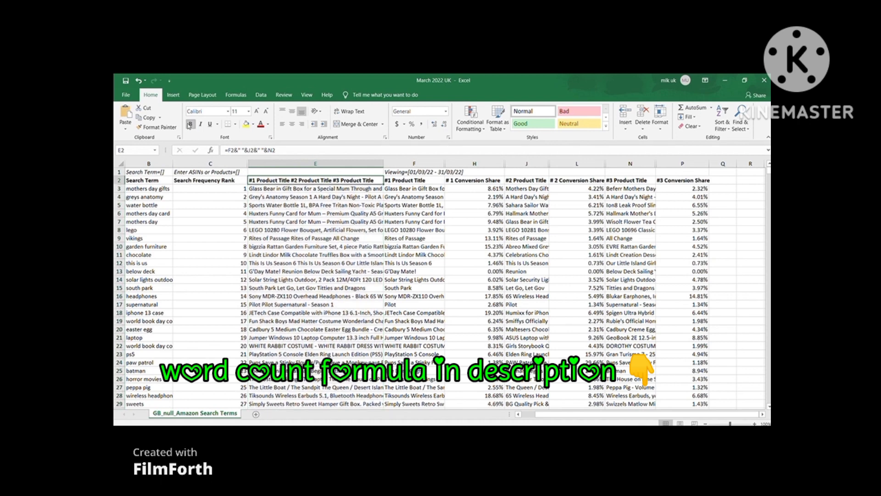
Step: Hide the separate #1, #2 and #3 Product Title columns, F, J and N
left_click(431, 164)
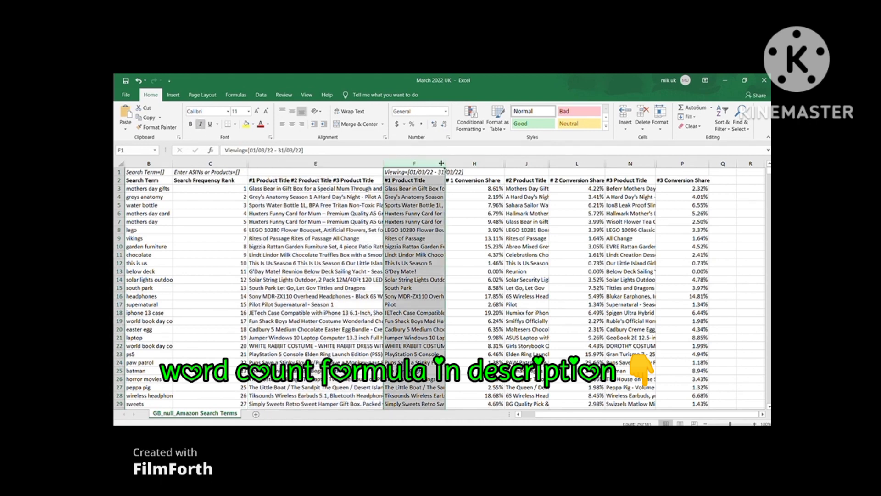
left_click_drag(443, 164, 384, 164)
left_click(469, 164)
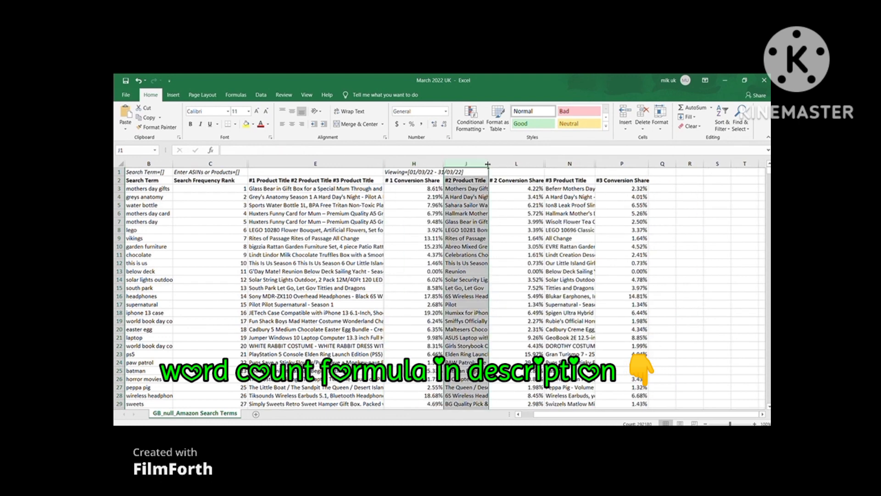
left_click_drag(489, 164, 444, 164)
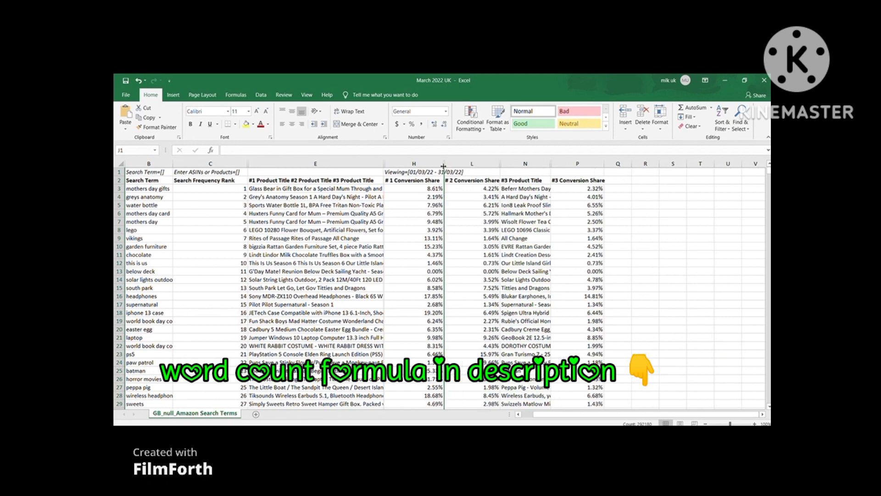
left_click(531, 164)
key("ctrl+0")
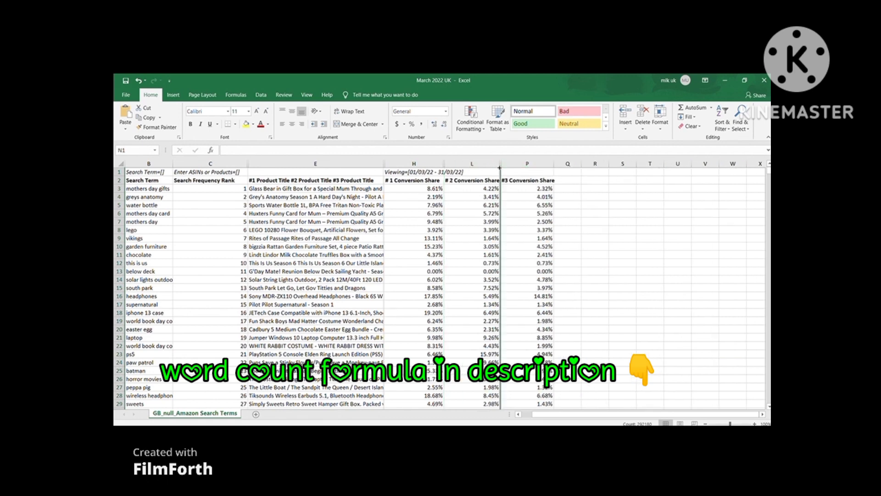
Step: Add filters to the header row and insert a blank column before Search Frequency Rank
left_click(514, 164)
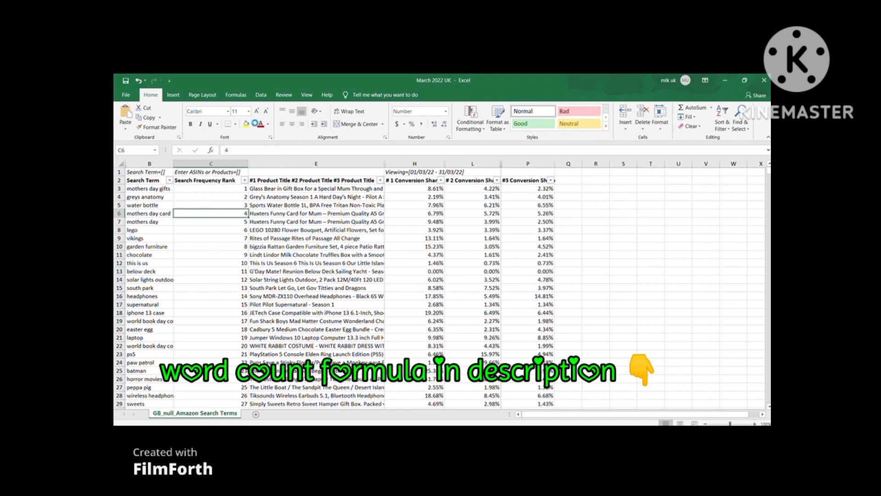
left_click(220, 165)
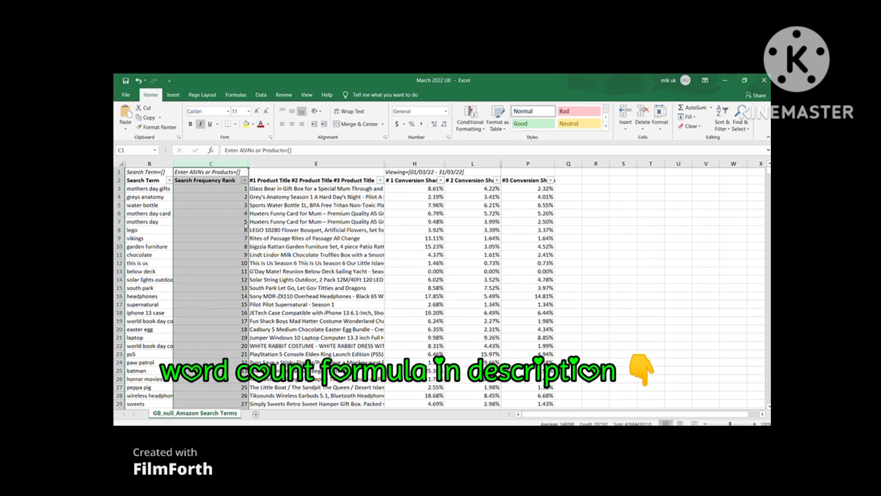
key("ctrl+shift+plus")
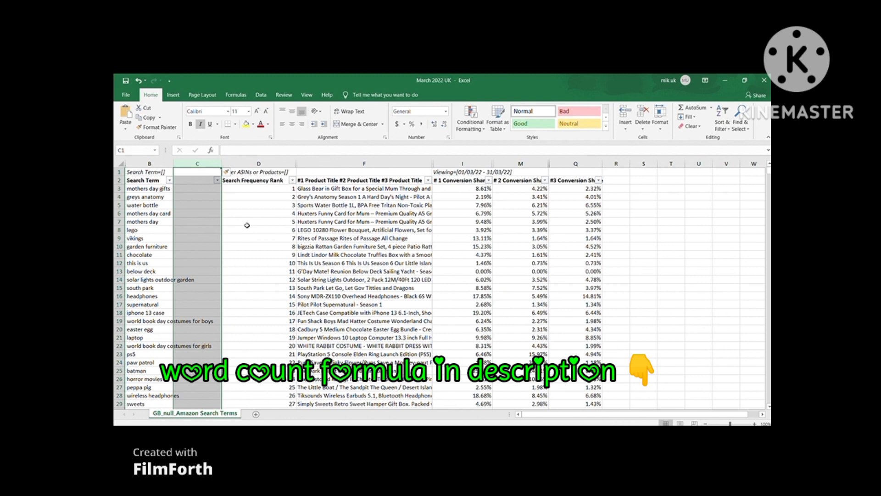
Step: Widen the Search Term column and enter the header "word count" in cell C2
left_click(193, 171)
left_click_drag(173, 162, 196, 162)
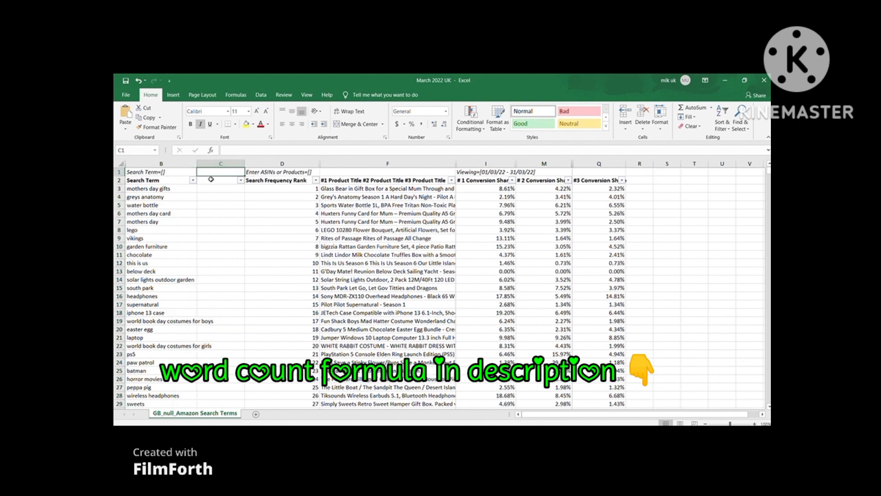
left_click(210, 179)
type("word count")
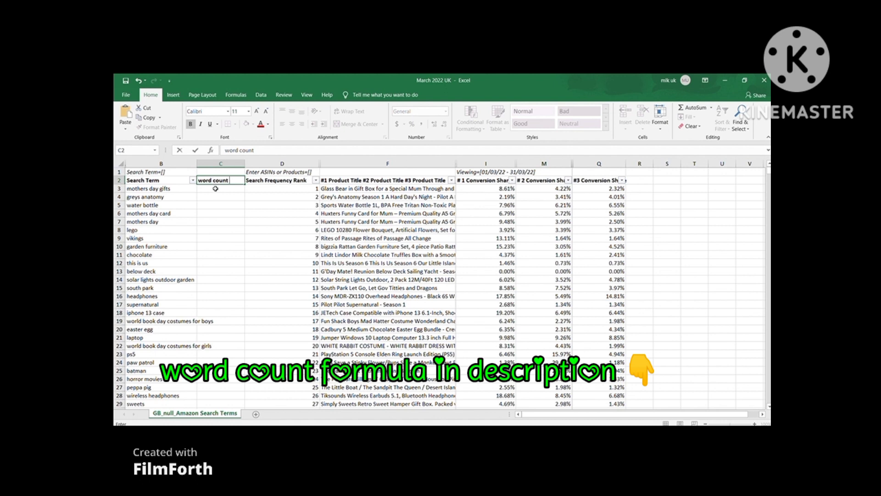
left_click(215, 188)
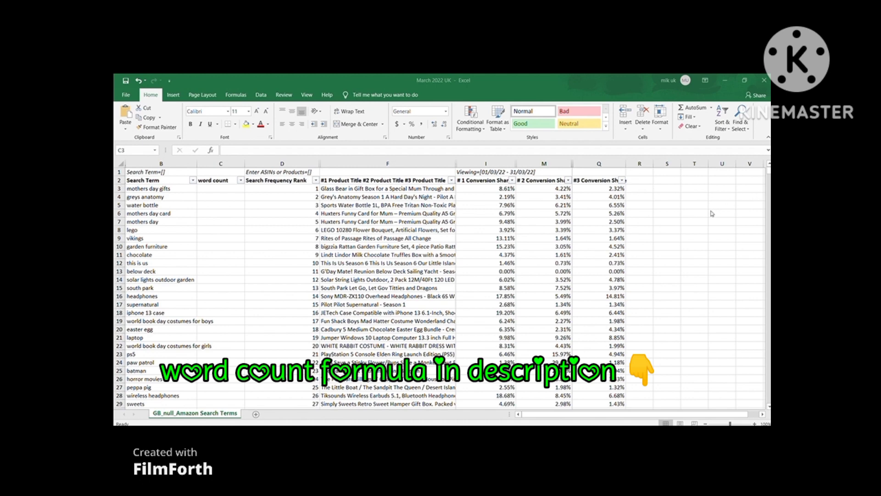
Step: Enter =LEN(TRIM(B3))-LEN(SUBSTITUTE(B3," ",""))+1 in cell C3 and fill it down through all search term rows
left_click(213, 185)
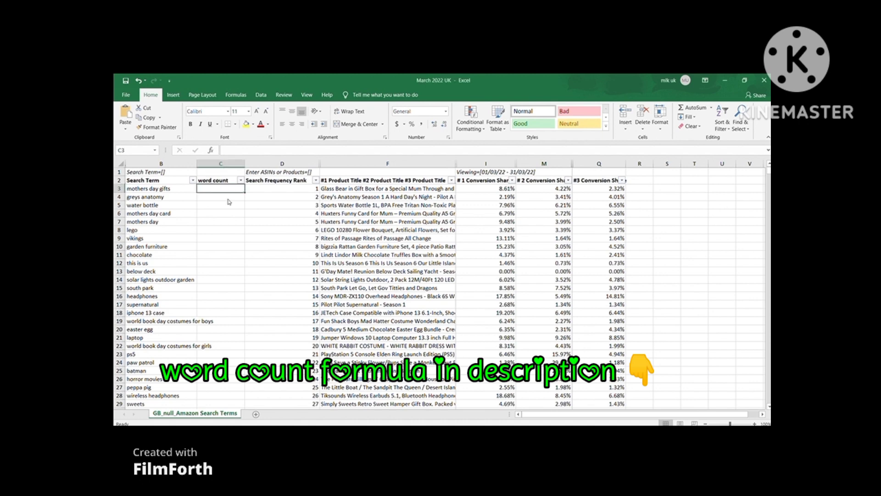
type("=LEN(TRIM(B3))-LEN(SUBSTITUTE(B3,\" \",\"\"))+1")
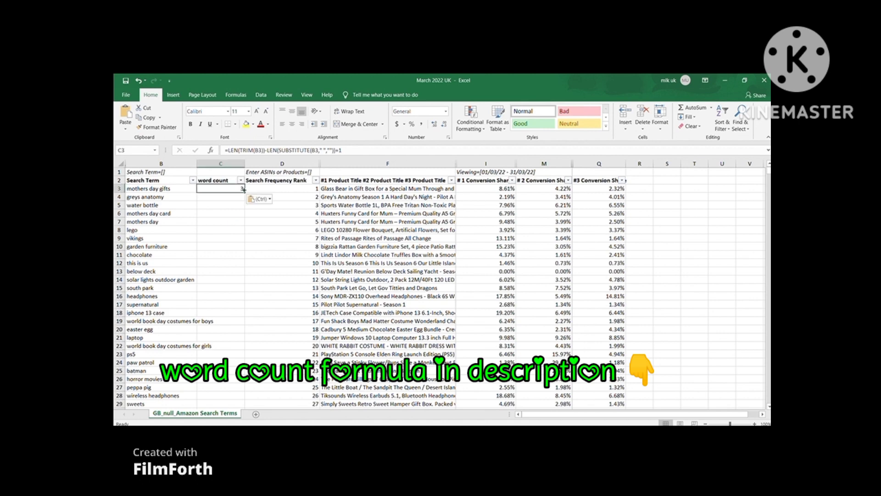
double_click(243, 190)
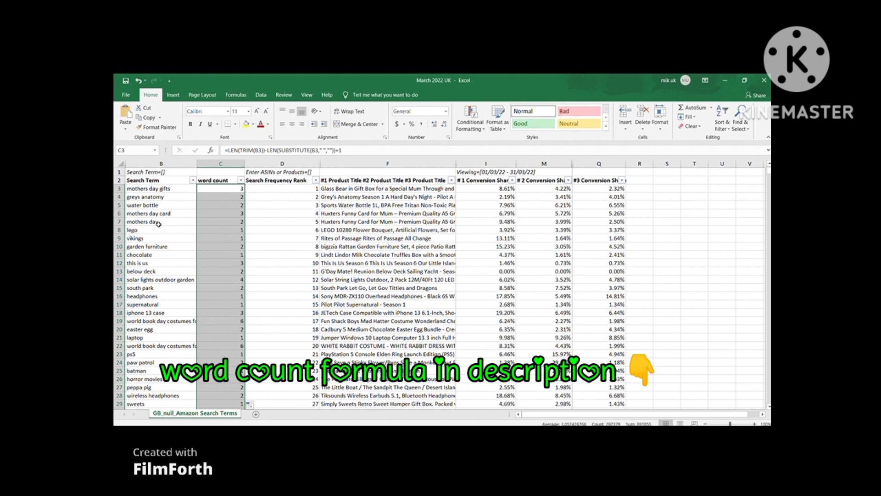
left_click(261, 206)
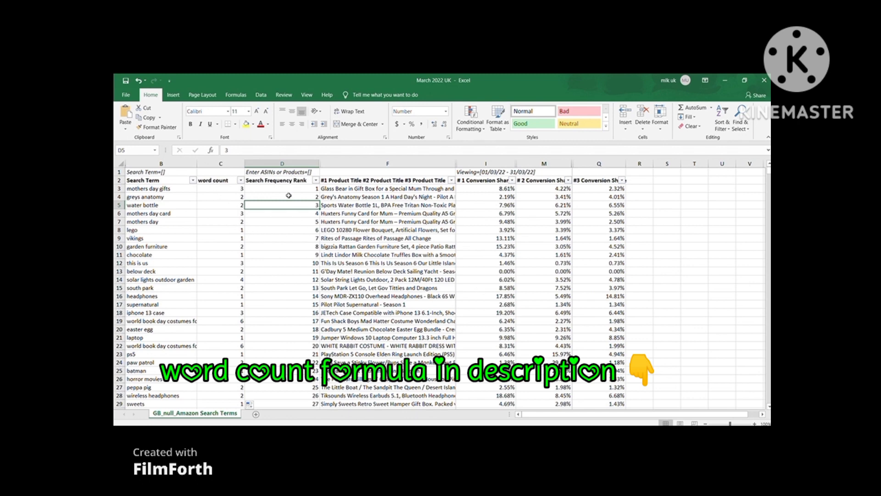
Step: Filter the report by Search Frequency Rank starting at 5,000, by word count and by the combined product titles
left_click(314, 180)
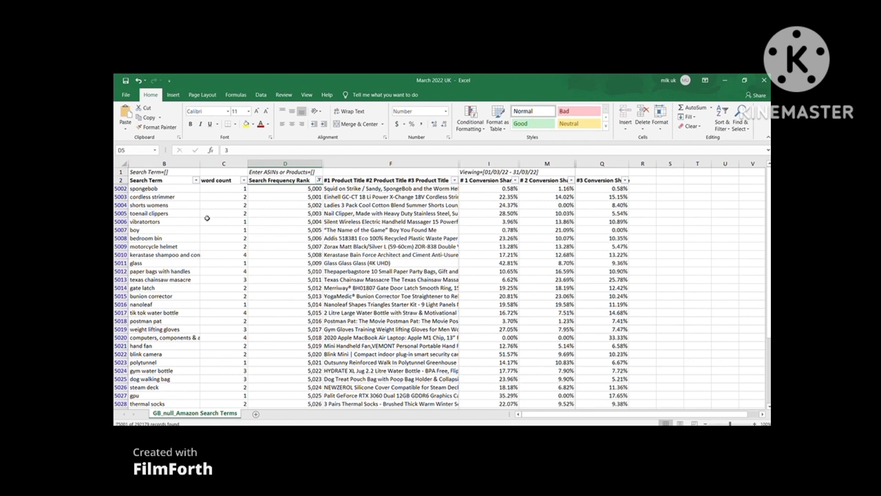
left_click(196, 181)
left_click(196, 180)
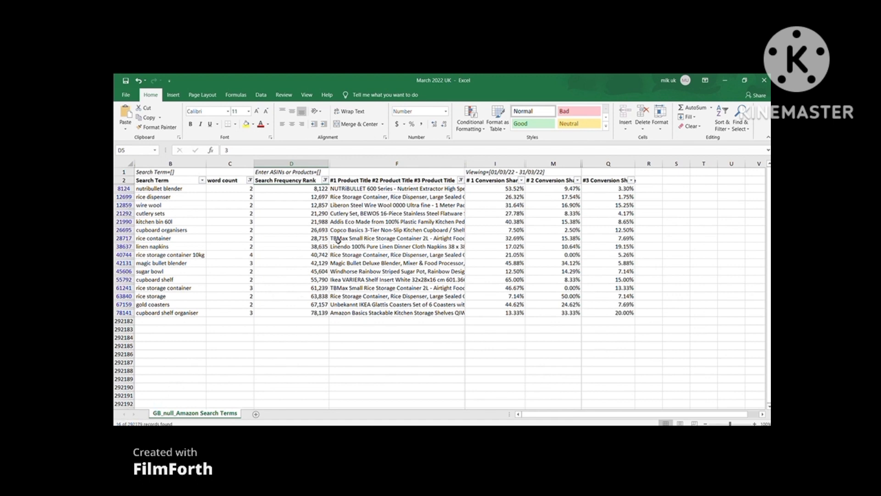
Step: Insert a blank column before # 1 Conversion Share and leave adjacent column H as a narrow strip
left_click(494, 164)
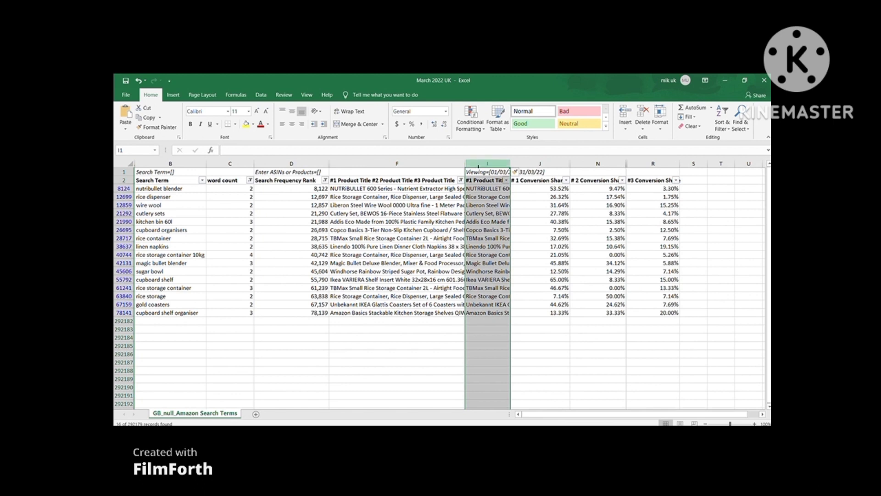
left_click(458, 164)
left_click(472, 164)
mouse_move(467, 164)
left_mouse_down()
mouse_move(497, 164)
mouse_move(467, 164)
left_mouse_up()
left_click(486, 164)
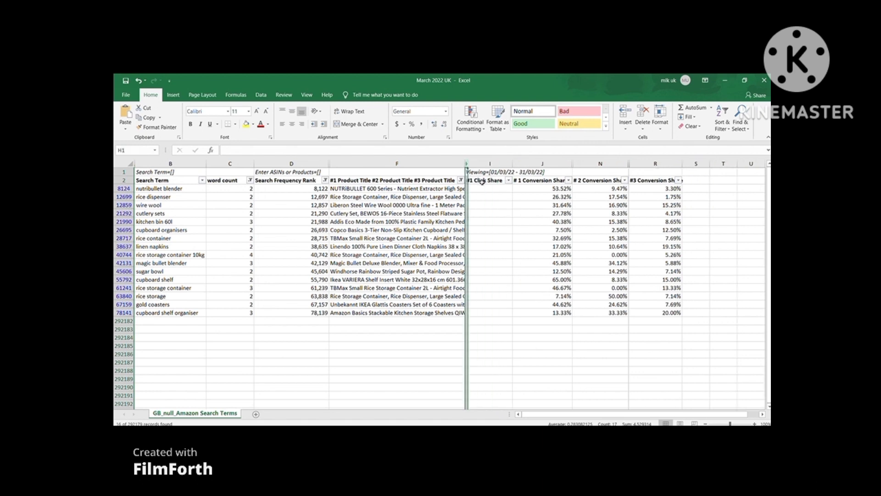
Step: Enter the header "Total conversion share" in cell I2 and widen column I to fit it
left_click(481, 181)
type("Total conv")
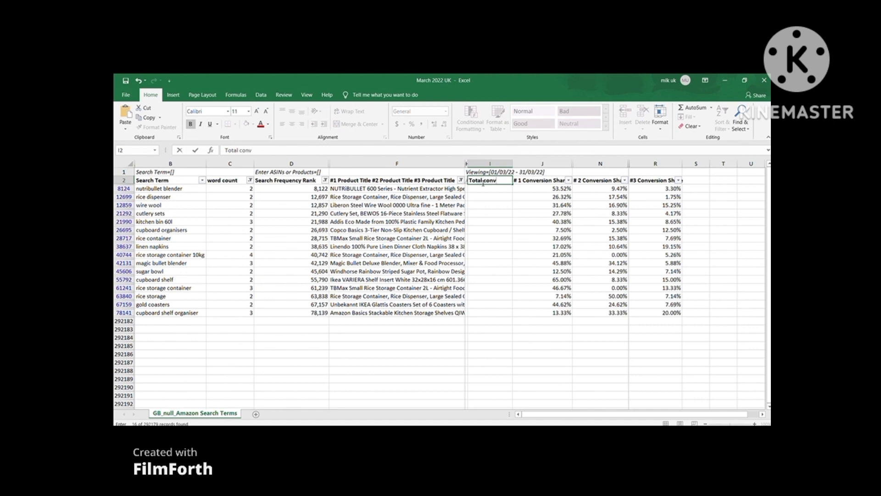
type("ersion share")
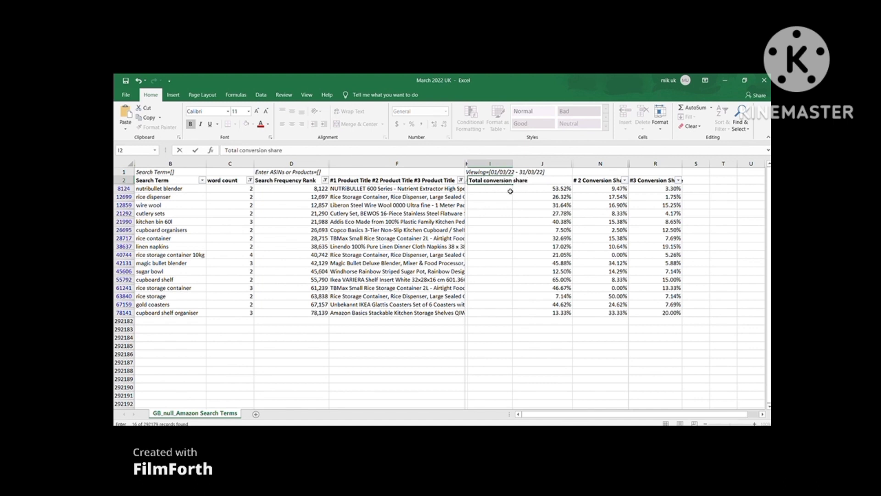
key("Return")
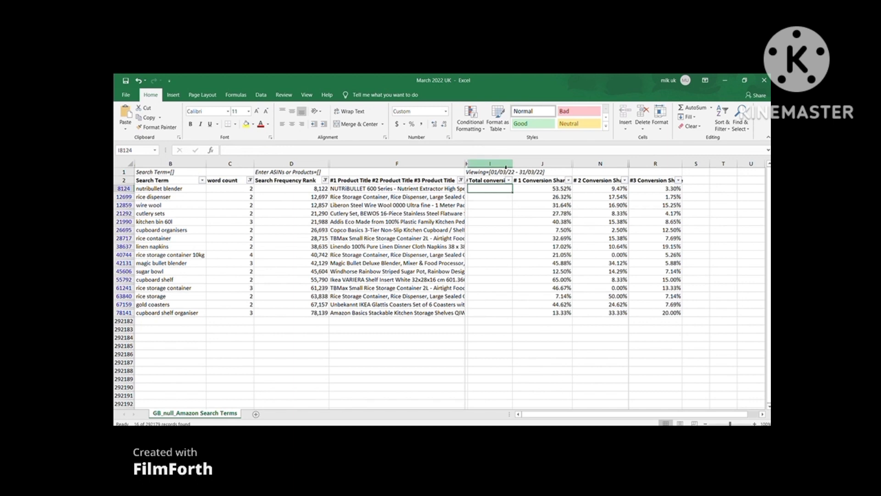
left_click(507, 164)
left_click_drag(508, 164, 535, 163)
left_click(510, 192)
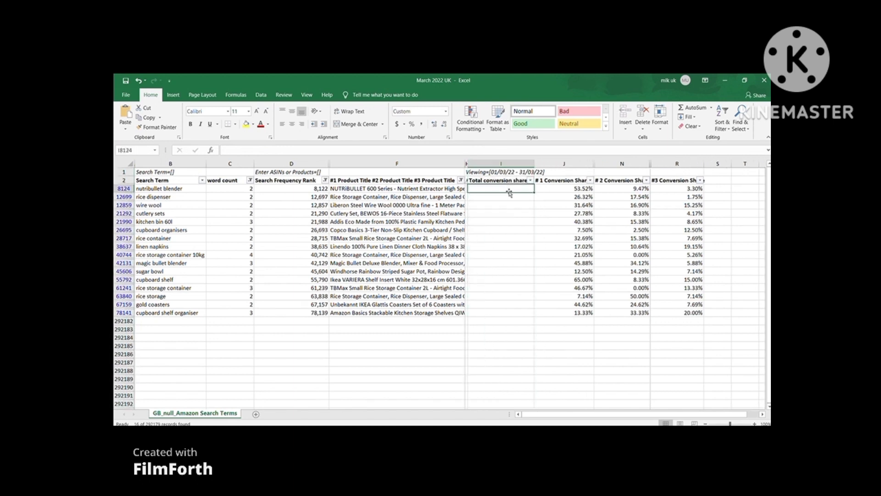
Step: Hide column H beside Total conversion share and bring it back as a narrow strip
left_click_drag(468, 164, 464, 162)
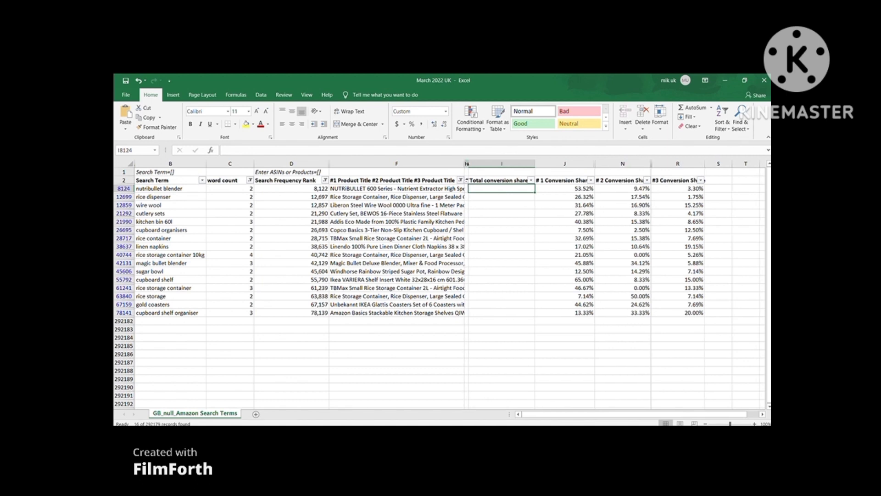
left_click(466, 162)
right_click(466, 162)
left_click(485, 271)
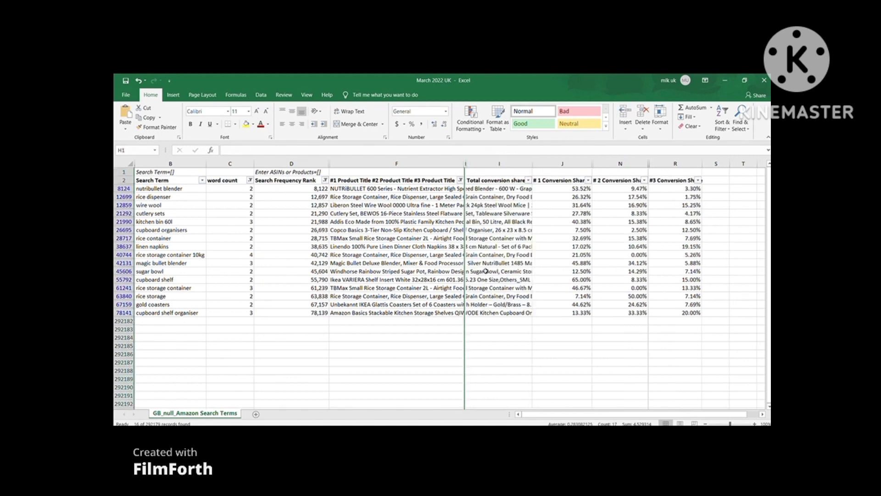
left_click_drag(465, 163, 468, 163)
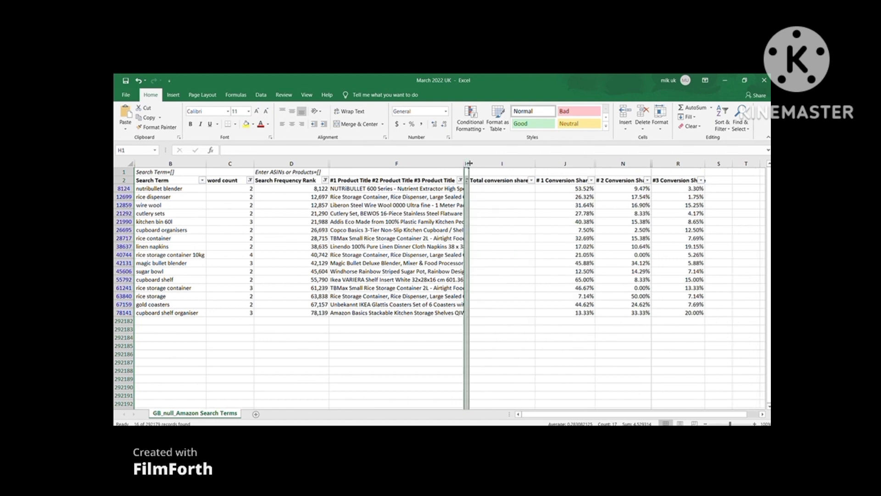
Step: Enter =SUM(J2,N2,R2) in cell I8124 and fill it down the visible rows of the Total conversion share column
left_click(487, 188)
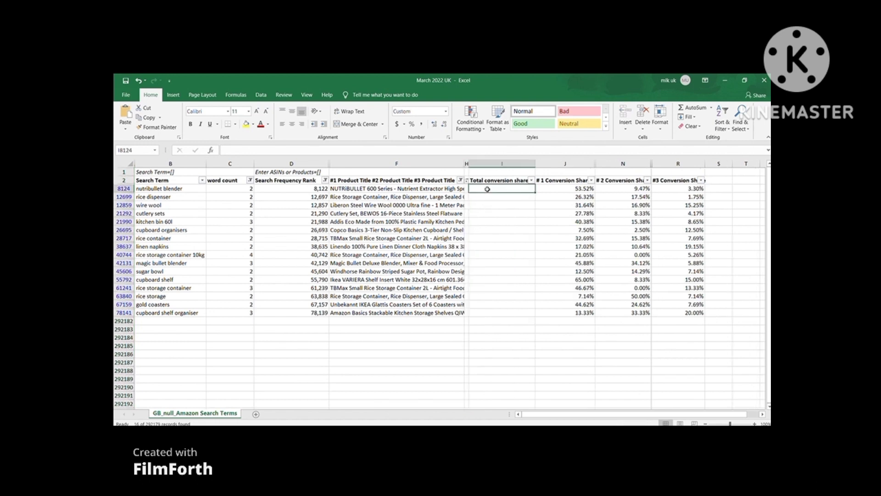
type("=sum")
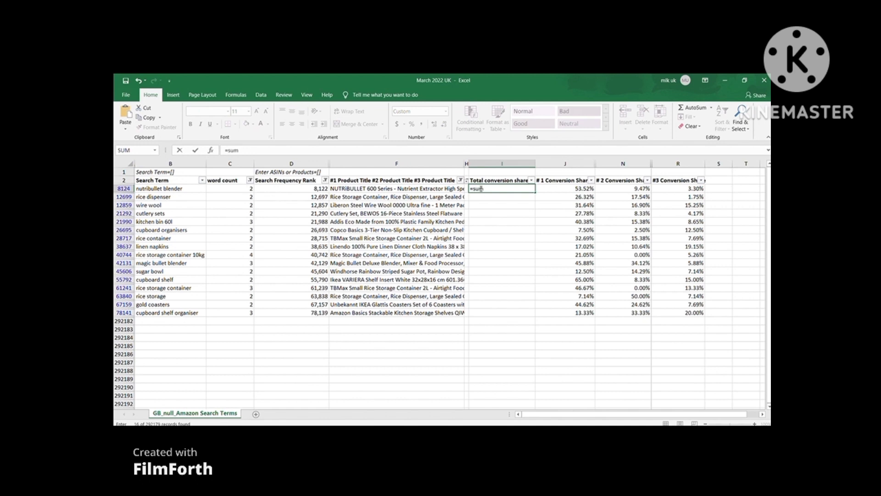
key("Tab")
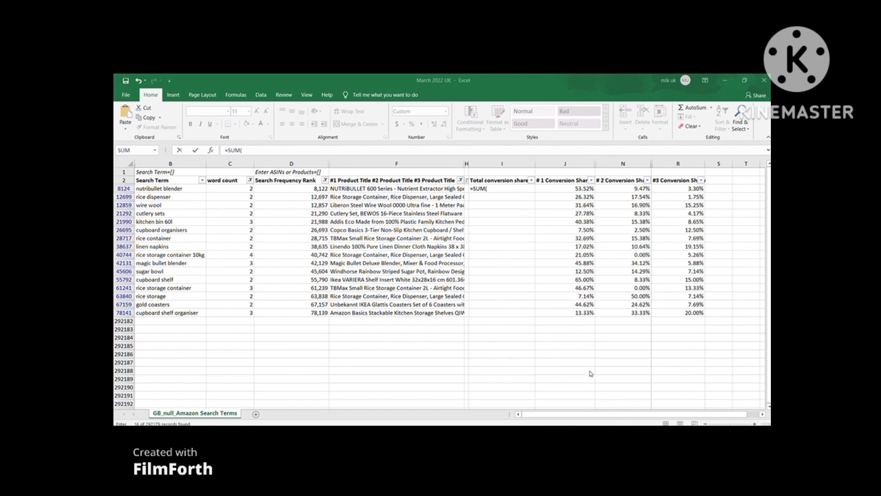
left_click(491, 186)
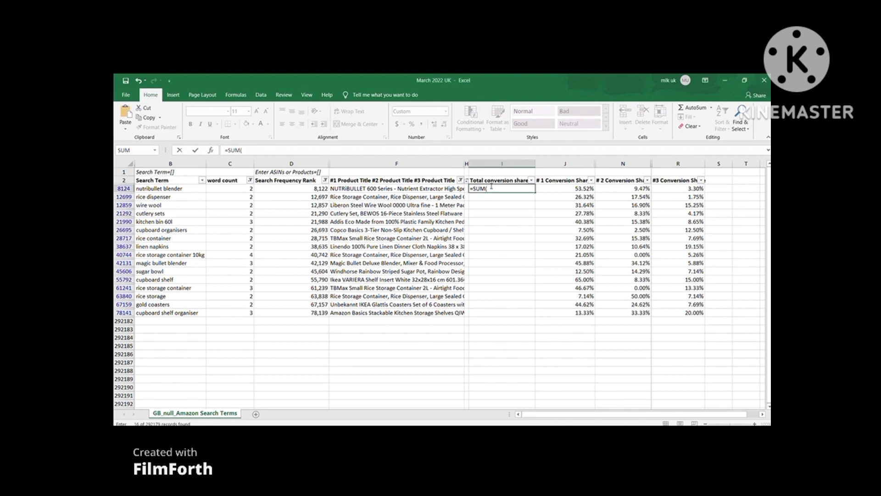
left_click(554, 181)
type(",")
left_click(606, 180)
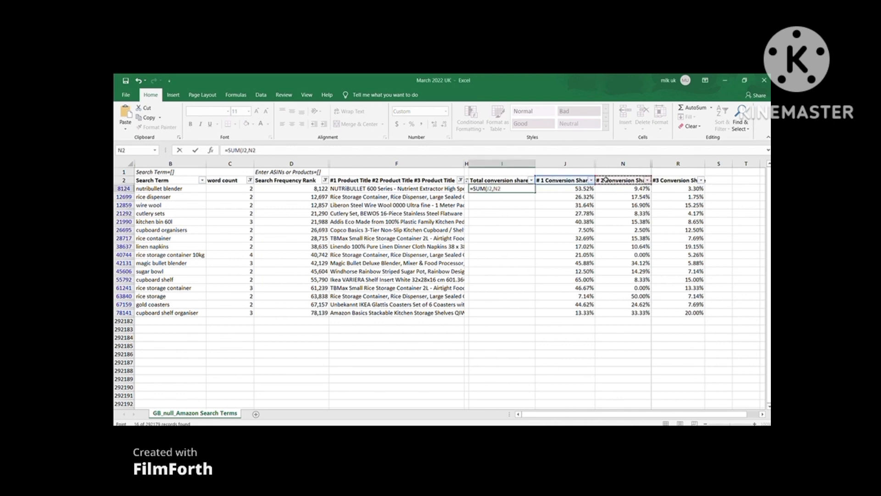
type(",")
left_click(666, 182)
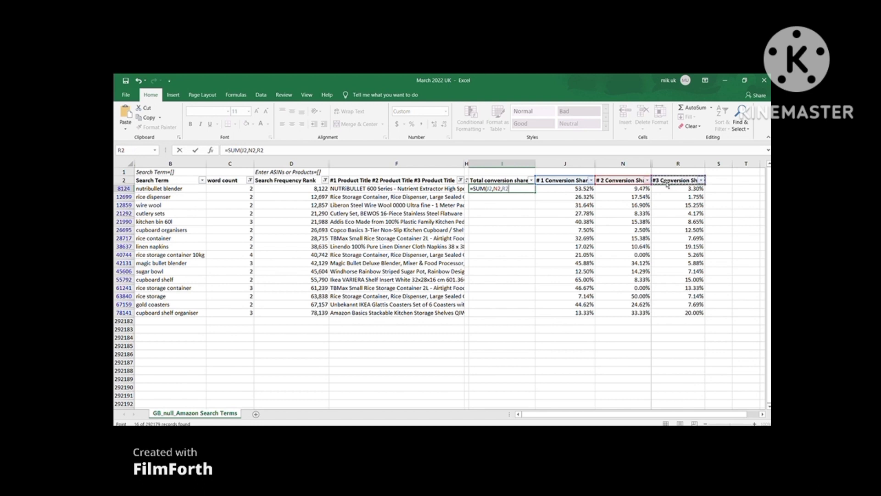
key("Return")
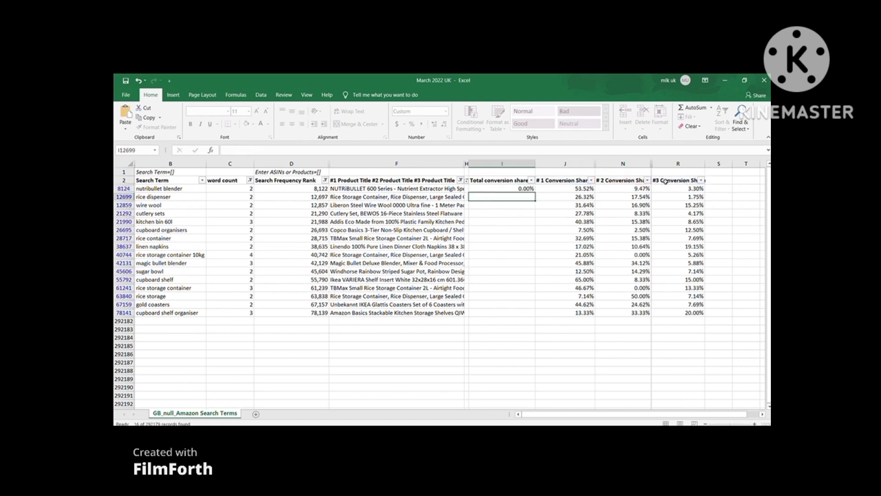
left_click(515, 186)
double_click(534, 189)
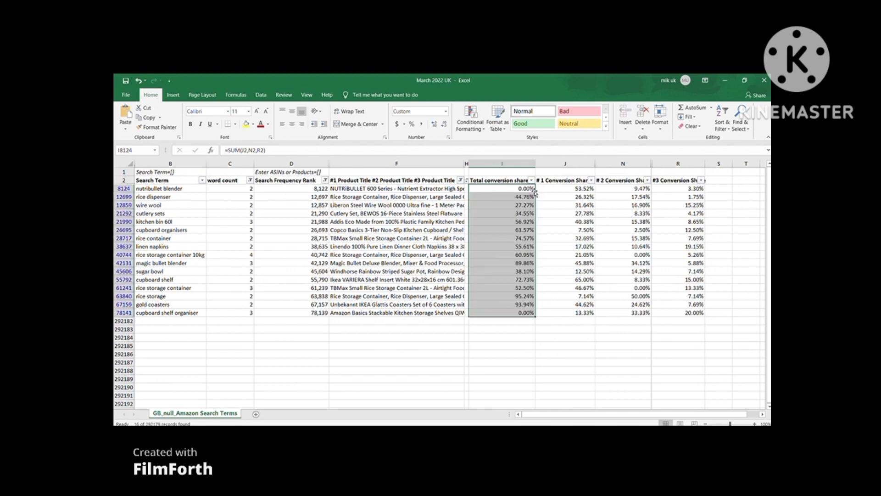
Step: Hide the # 1 and # 2 Conversion Share columns, J and N
left_click(568, 166)
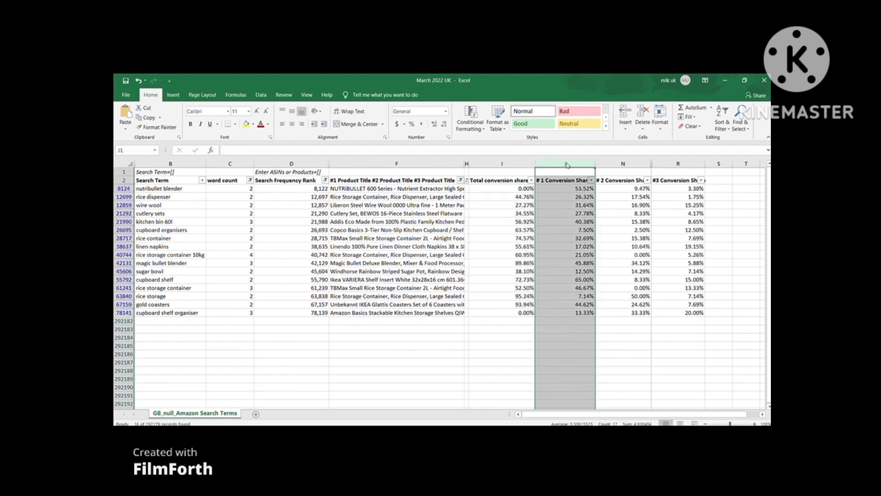
left_click(599, 278)
right_click(569, 165)
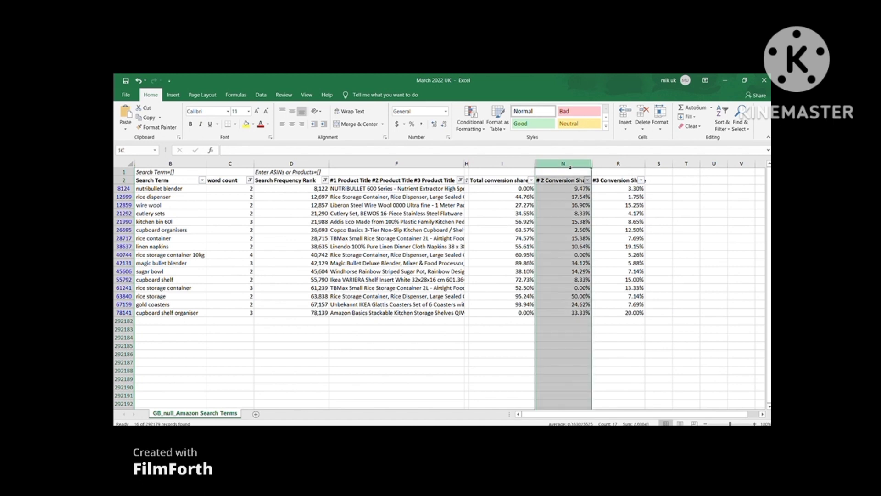
left_click(595, 275)
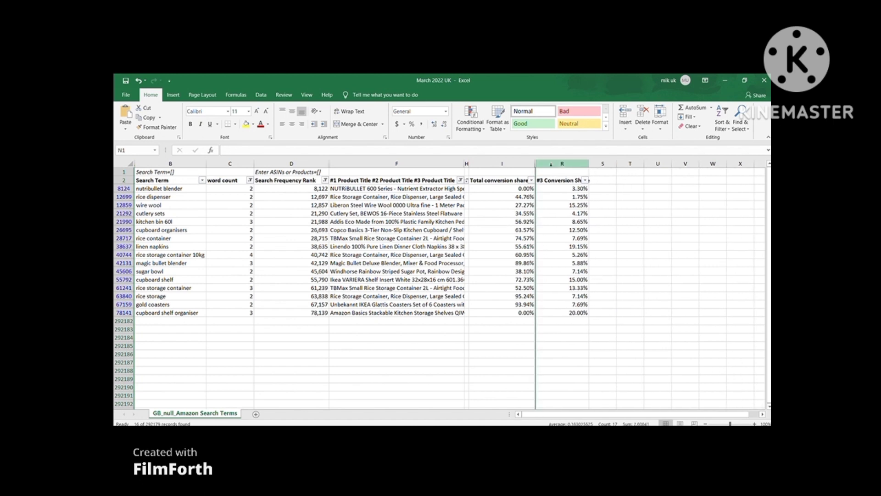
Step: Hide the #3 Conversion Share column, R, and bring it back wide enough to show its full header
left_click(548, 164)
left_click(582, 275)
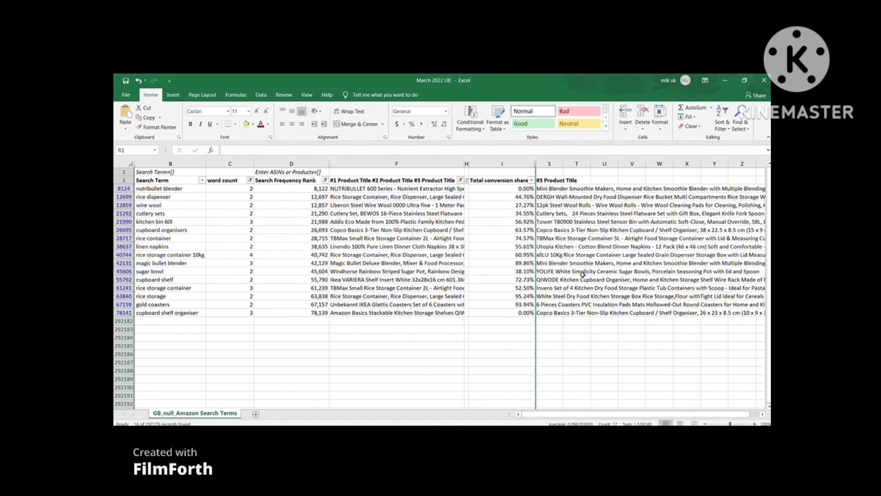
left_click_drag(536, 165, 626, 168)
left_click(646, 195)
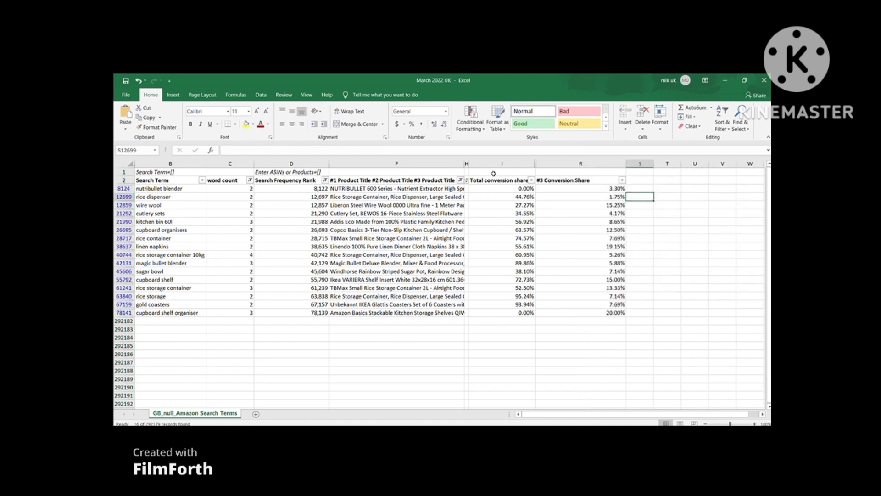
Step: Fill the Search Term header cell yellow and the word count header cell orange
left_click(159, 181)
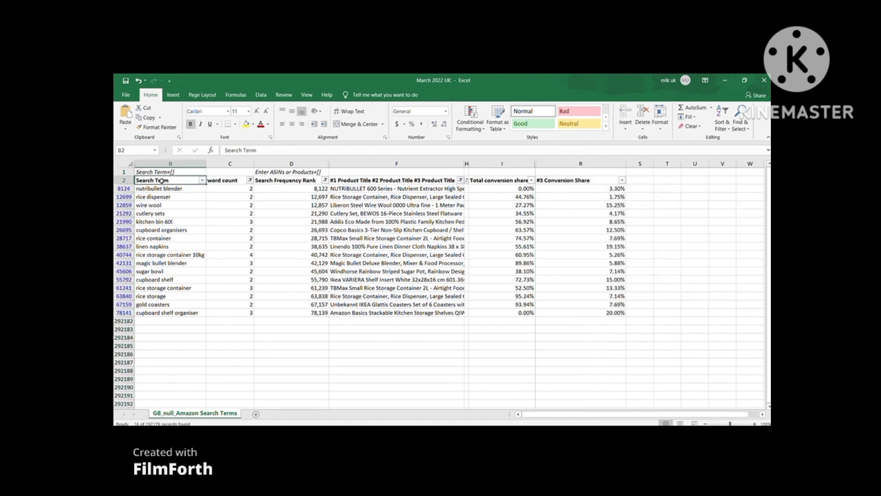
left_click(246, 124)
left_click(234, 184)
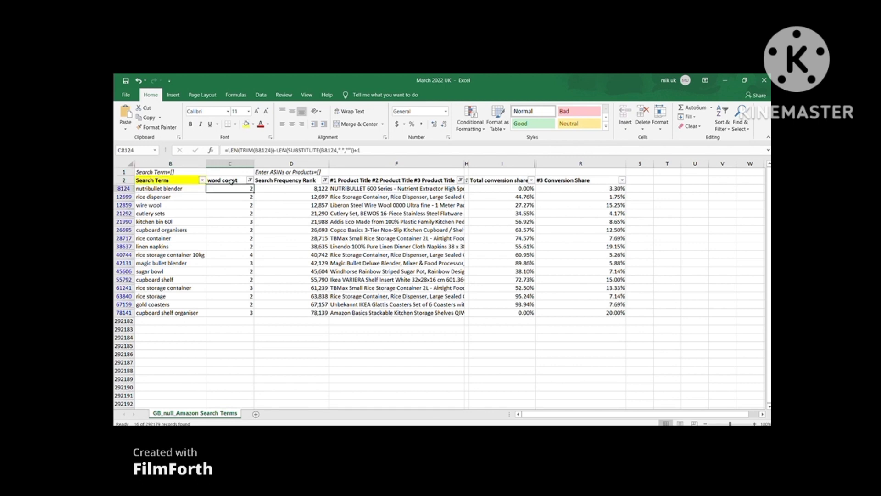
left_click(246, 124)
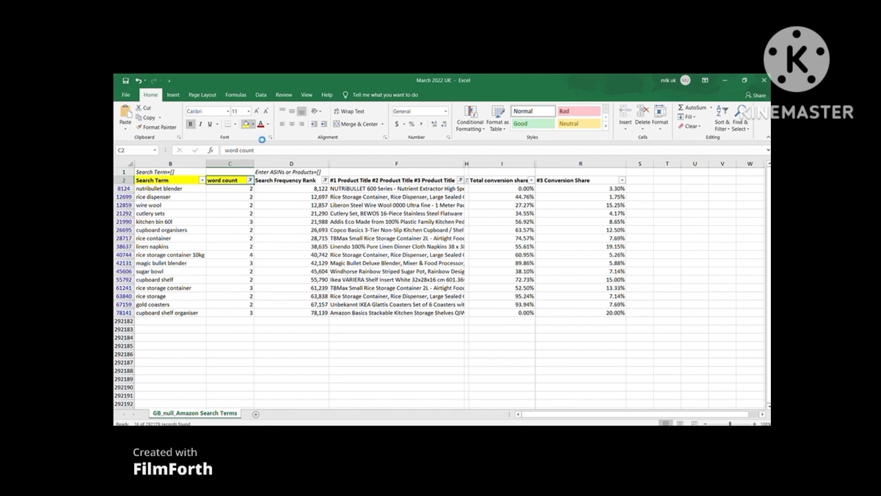
left_click(280, 163)
Step: Fill the Search Frequency Rank header blue, the combined product titles header red and the Total conversion share header purple
left_click(270, 179)
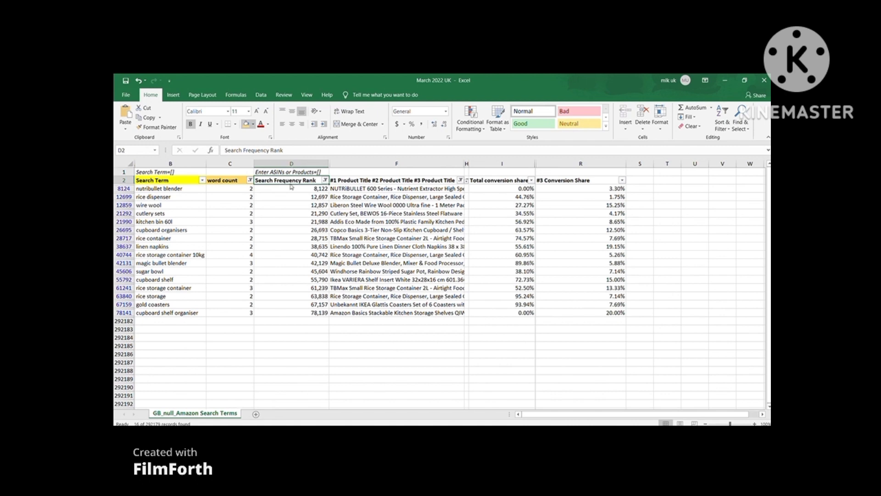
left_click(348, 180, "ctrl")
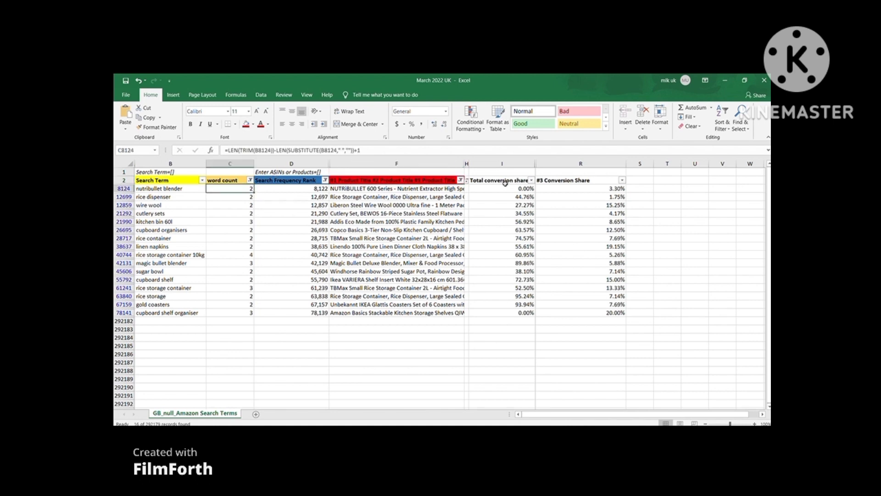
left_click(504, 187)
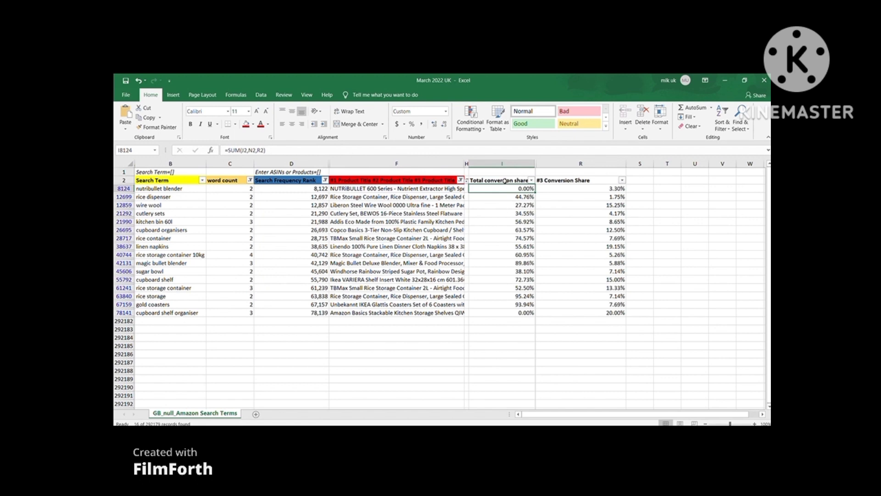
left_click(505, 181)
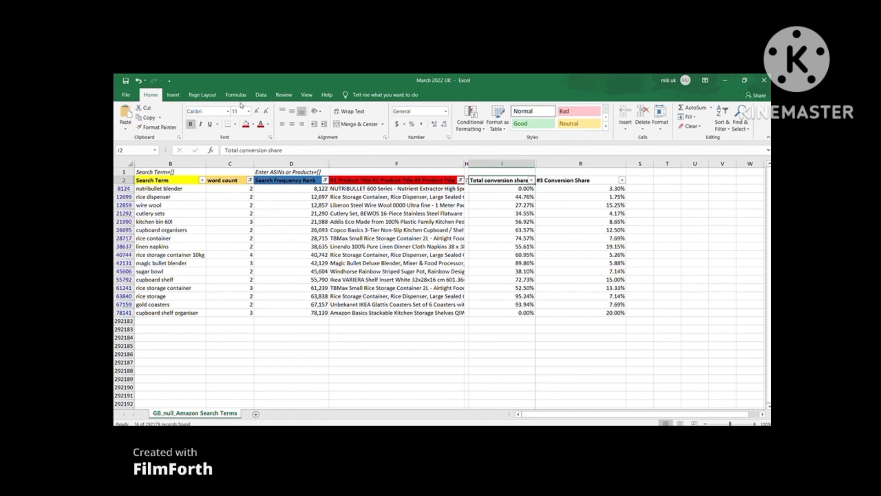
left_click(305, 188)
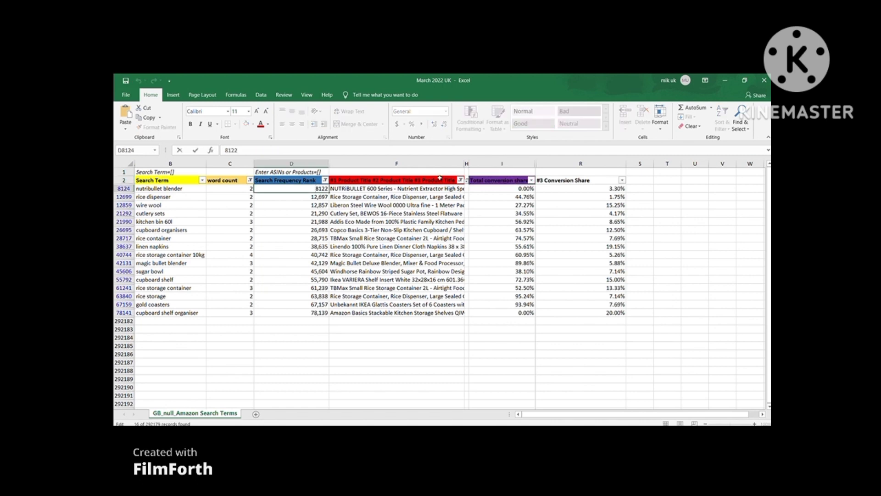
Step: Collapse the #3 Conversion Share column to a narrow strip and widen the Total conversion share column well beyond its header text
left_click(549, 179)
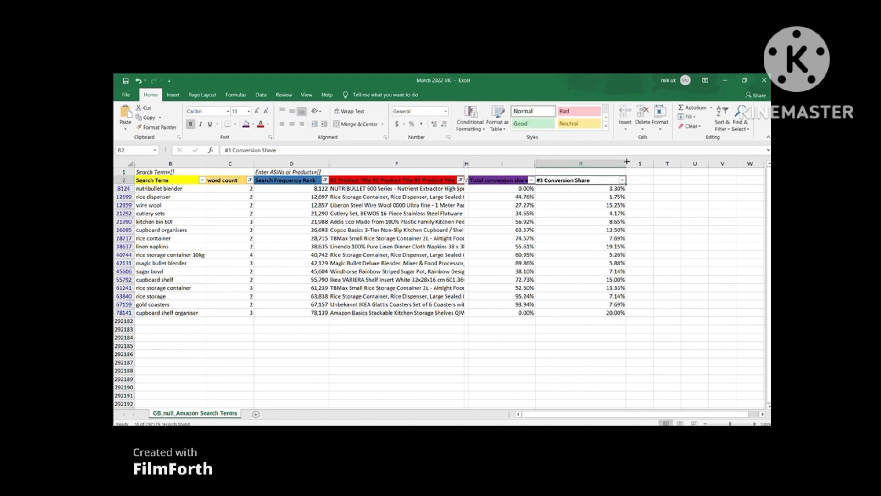
left_click_drag(626, 164, 587, 172)
left_click(522, 164)
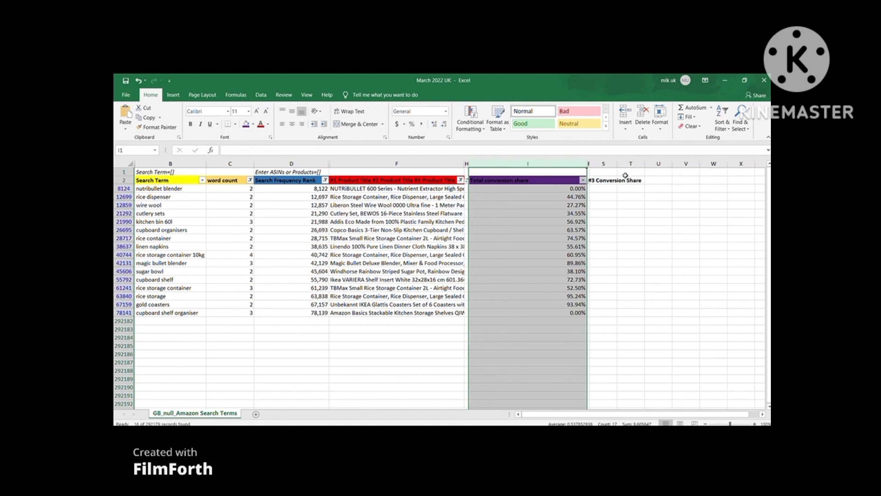
Step: Widen the narrowed #3 Conversion Share column enough to show its full header
double_click(624, 180)
double_click(612, 179)
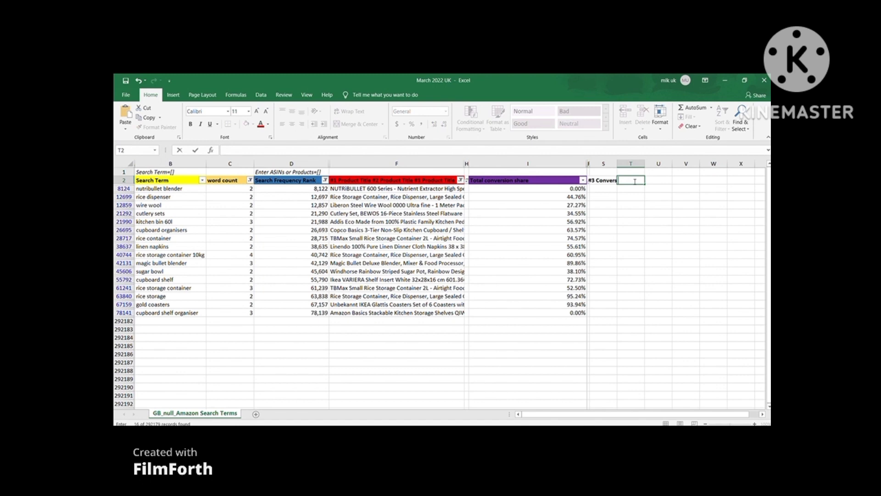
left_click(603, 164)
left_click_drag(589, 164, 665, 172)
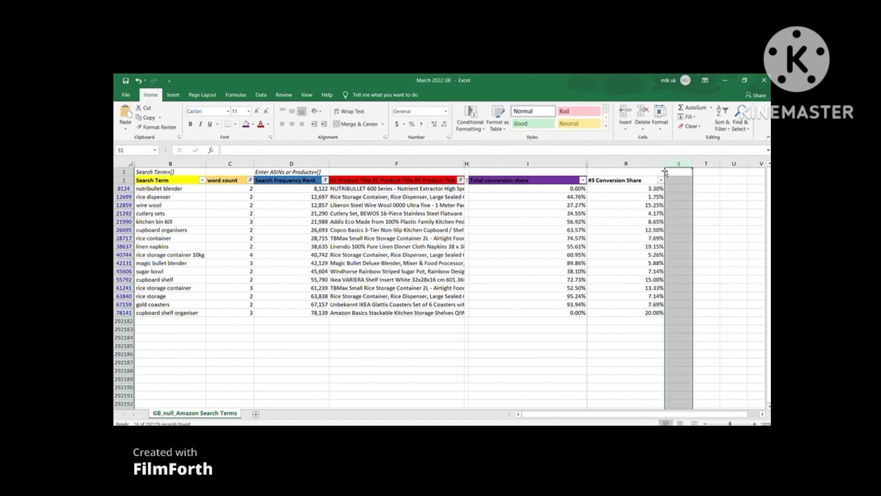
Step: Hide the #3 Conversion Share column, R
left_click(645, 163)
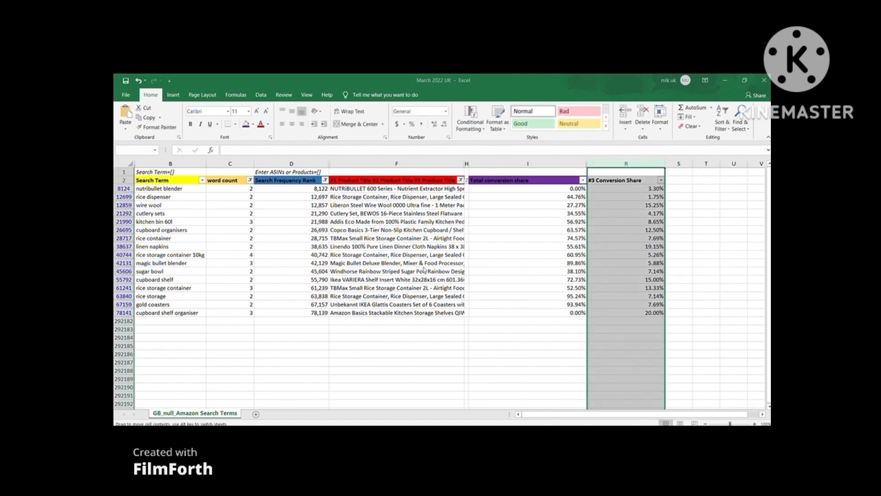
left_click(463, 281)
left_click(615, 196)
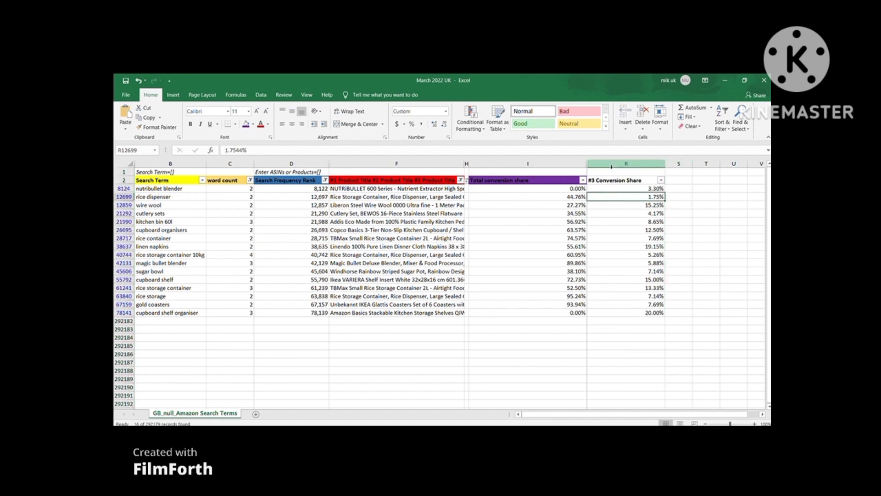
left_click(611, 164)
key("ctrl+0")
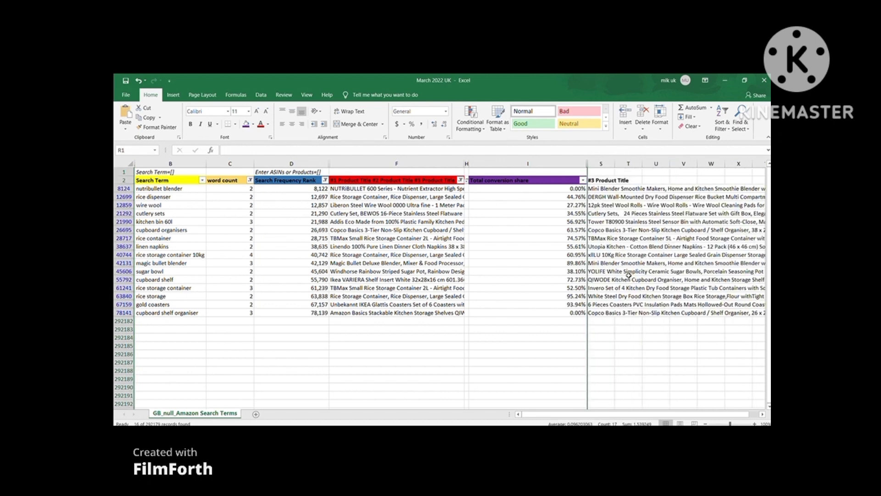